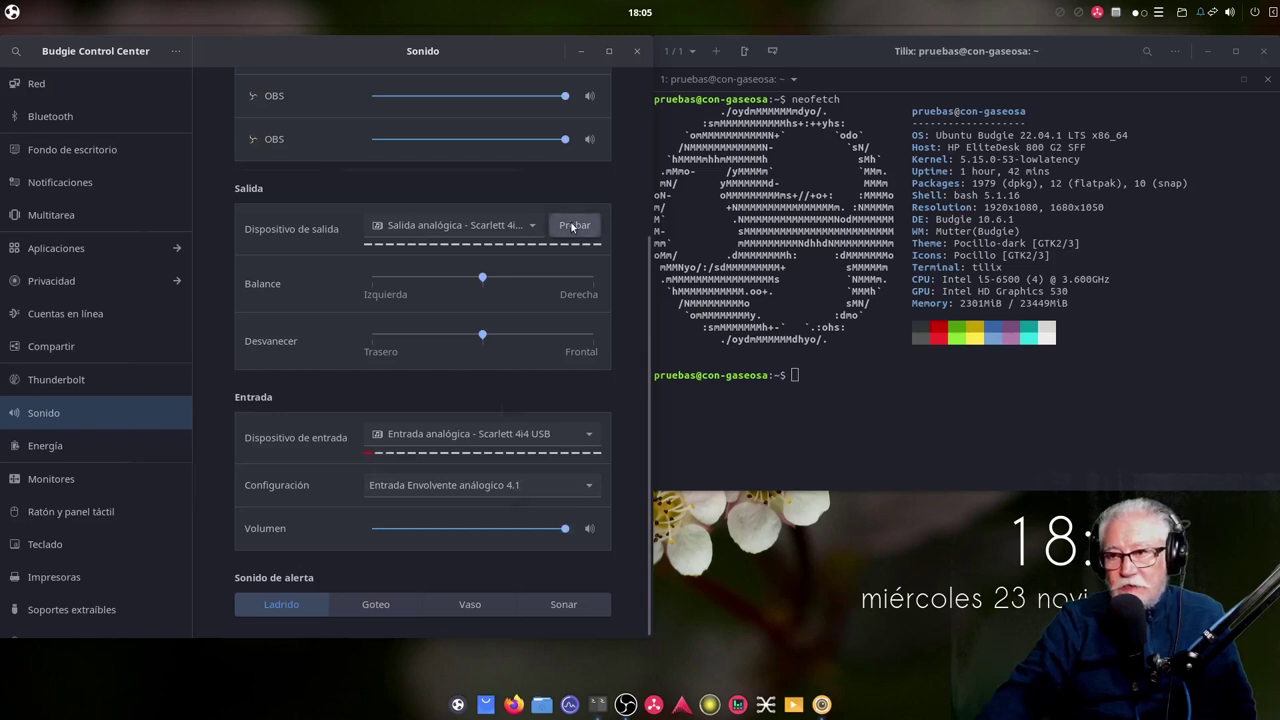
Test the front left and front right speakers of the analog output, and play the Ladrido alert sound.
left_click(205, 260)
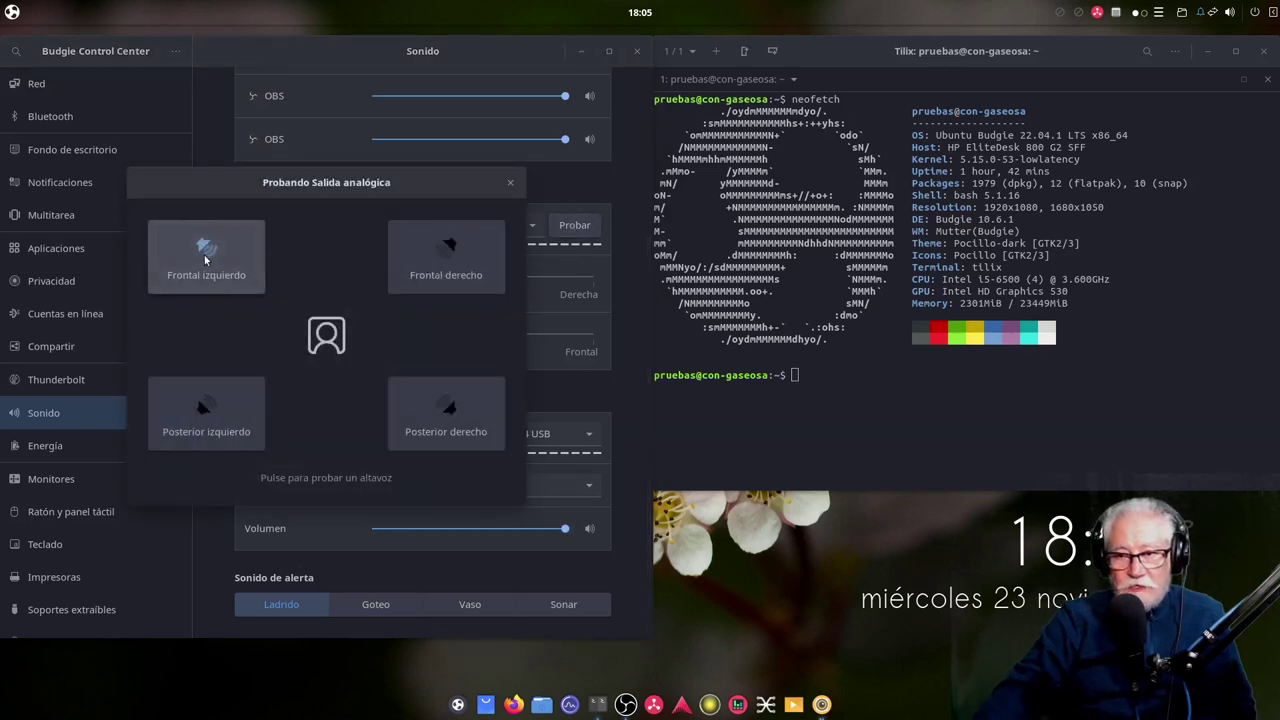
left_click(456, 256)
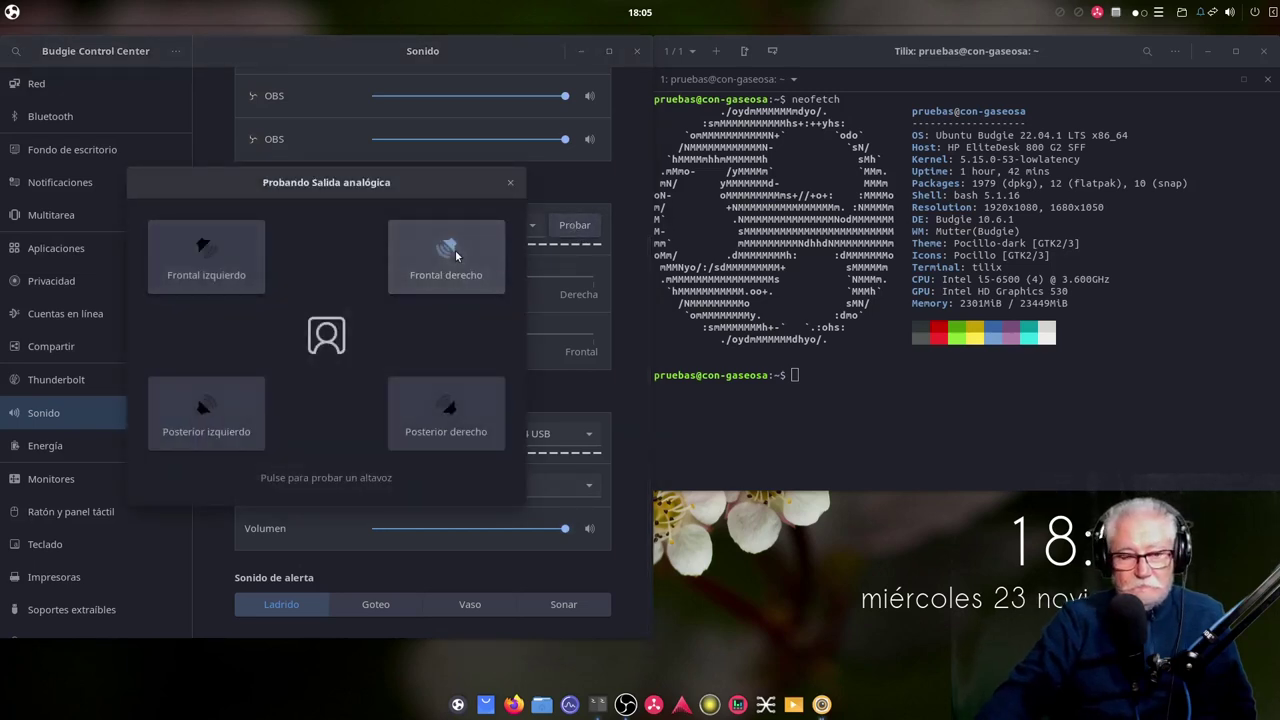
left_click(222, 254)
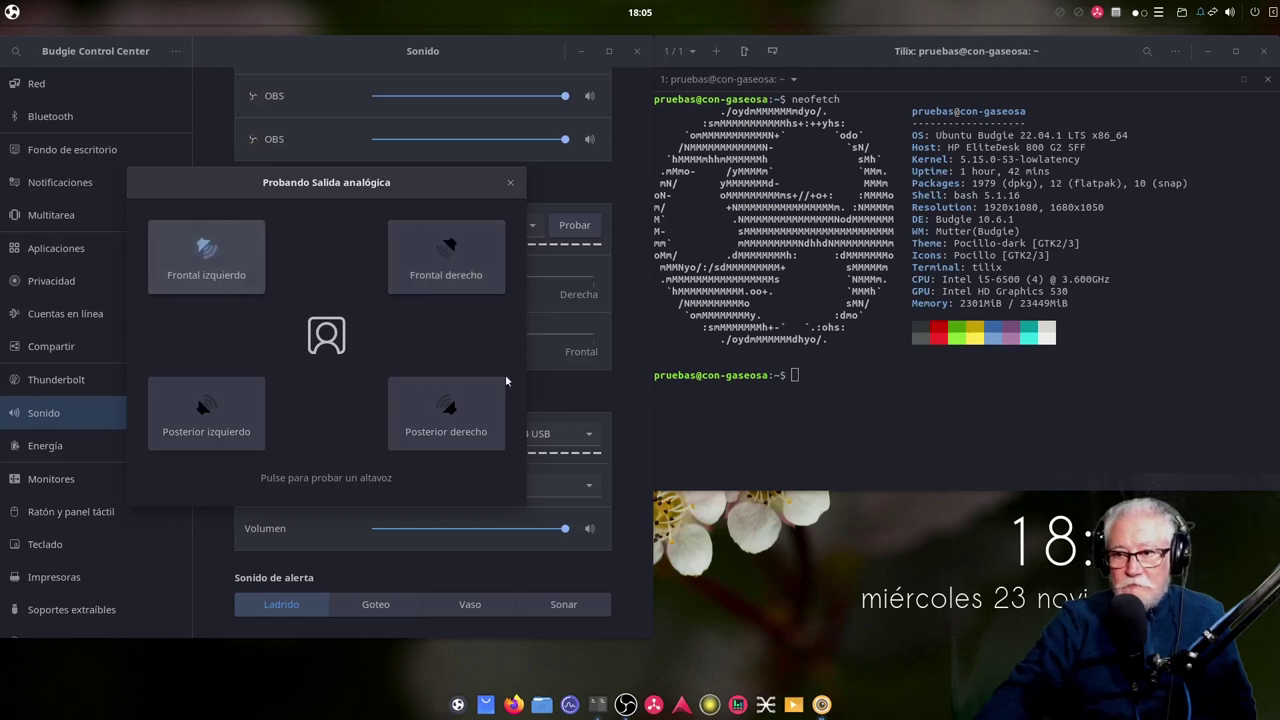
left_click(510, 182)
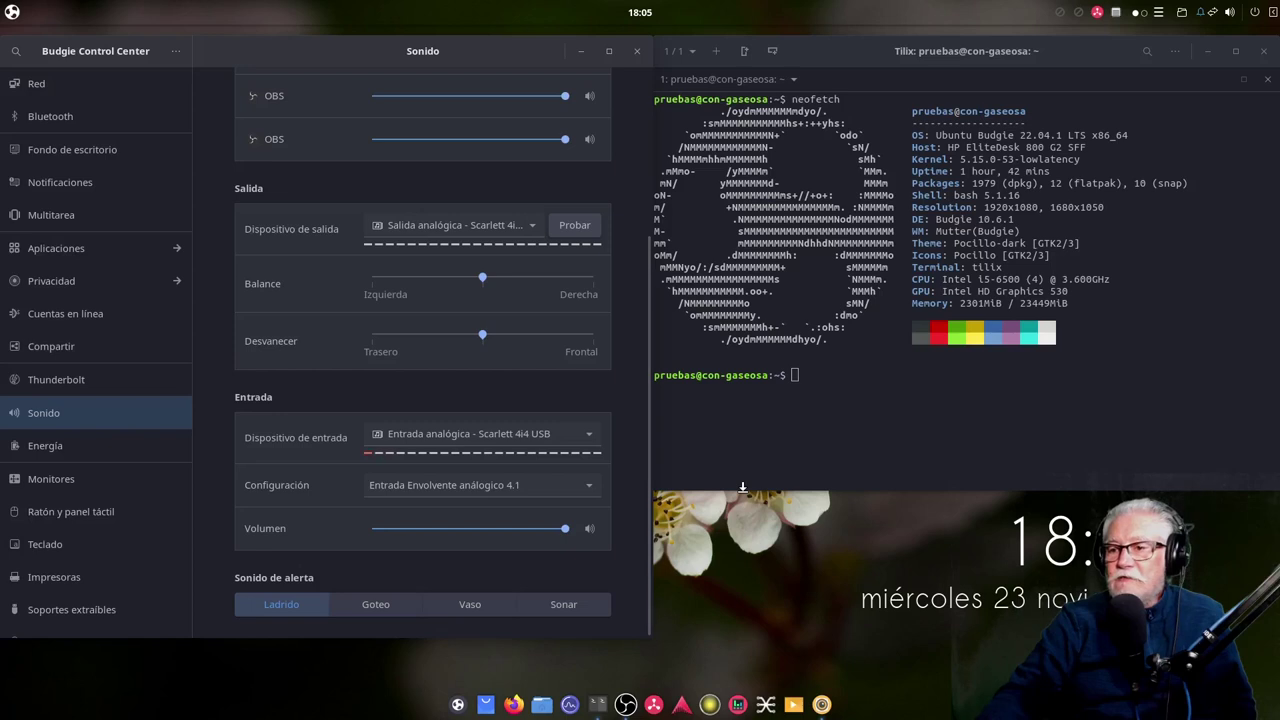
left_click(264, 604)
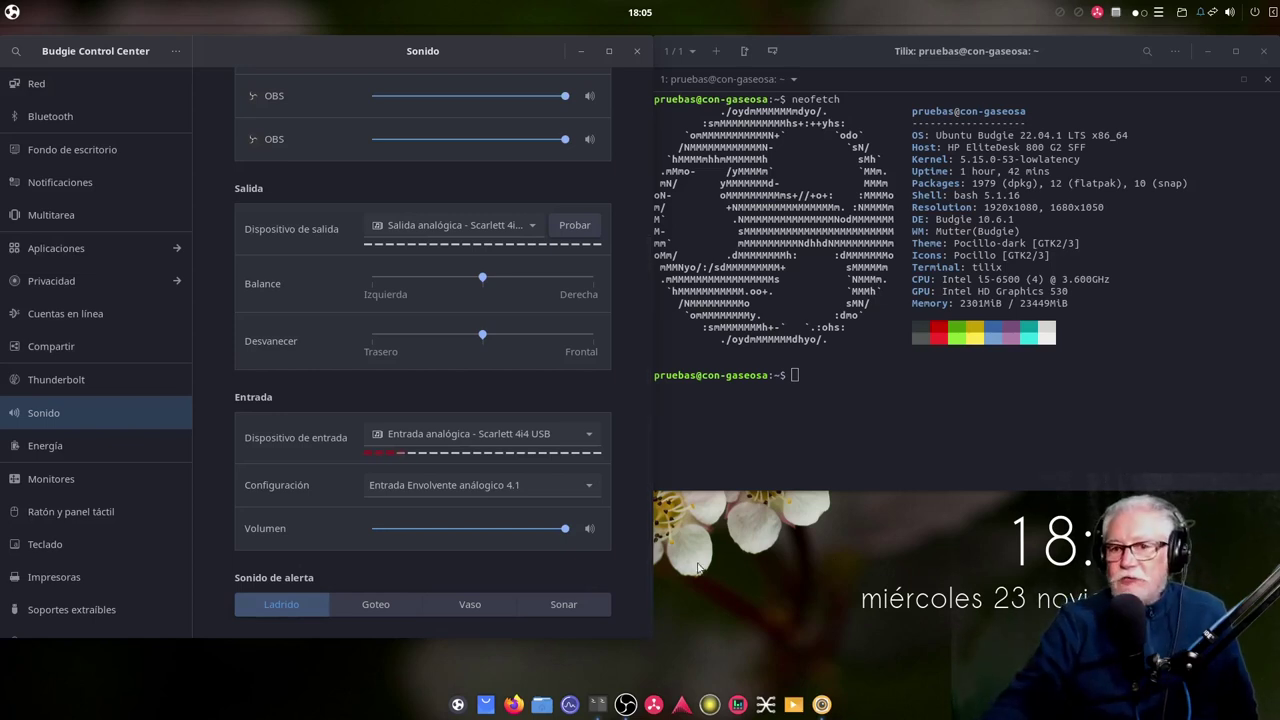
Show the Acerca de details of the system, down to the window system entry.
scroll(130, 583, "down", 5)
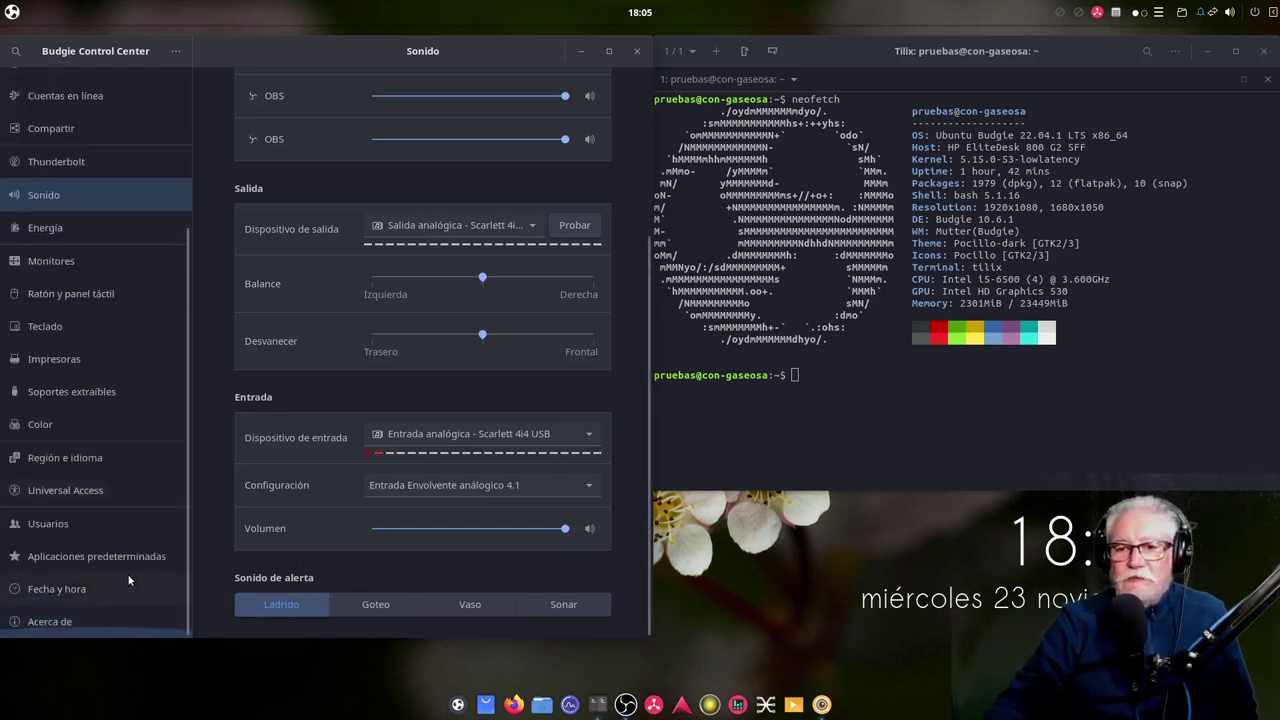
left_click(76, 621)
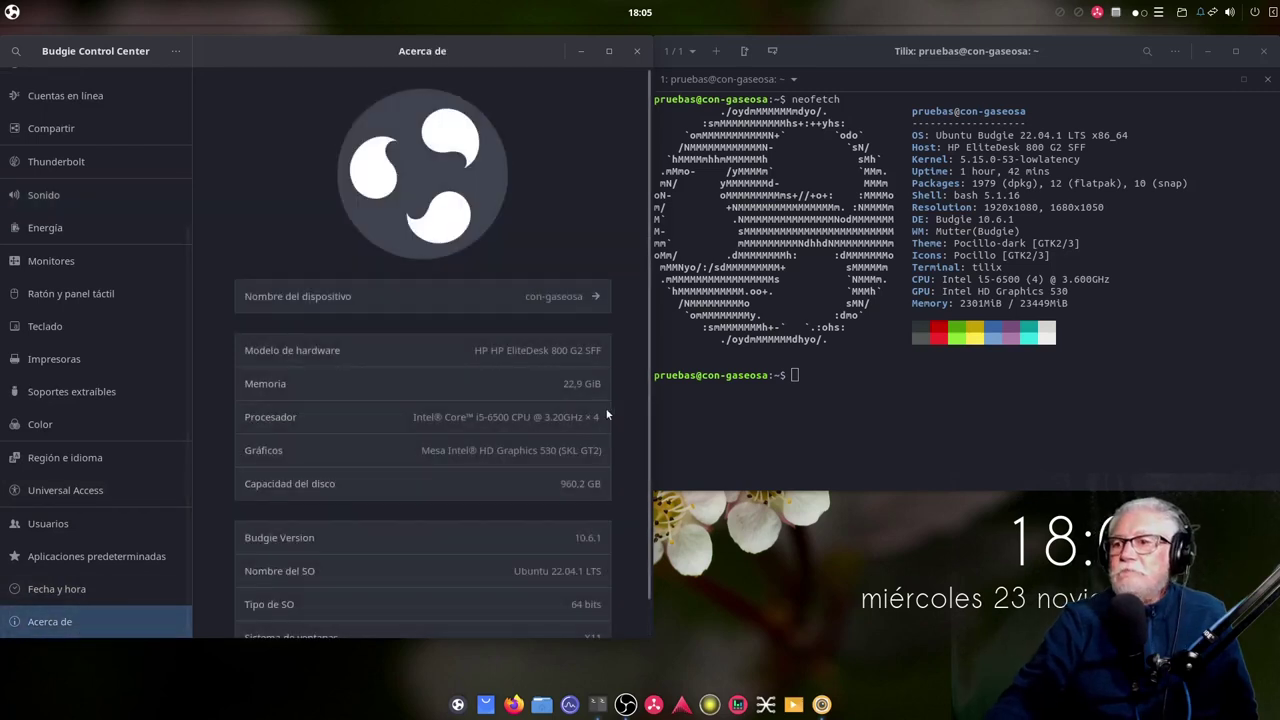
scroll(603, 415, "down", 1)
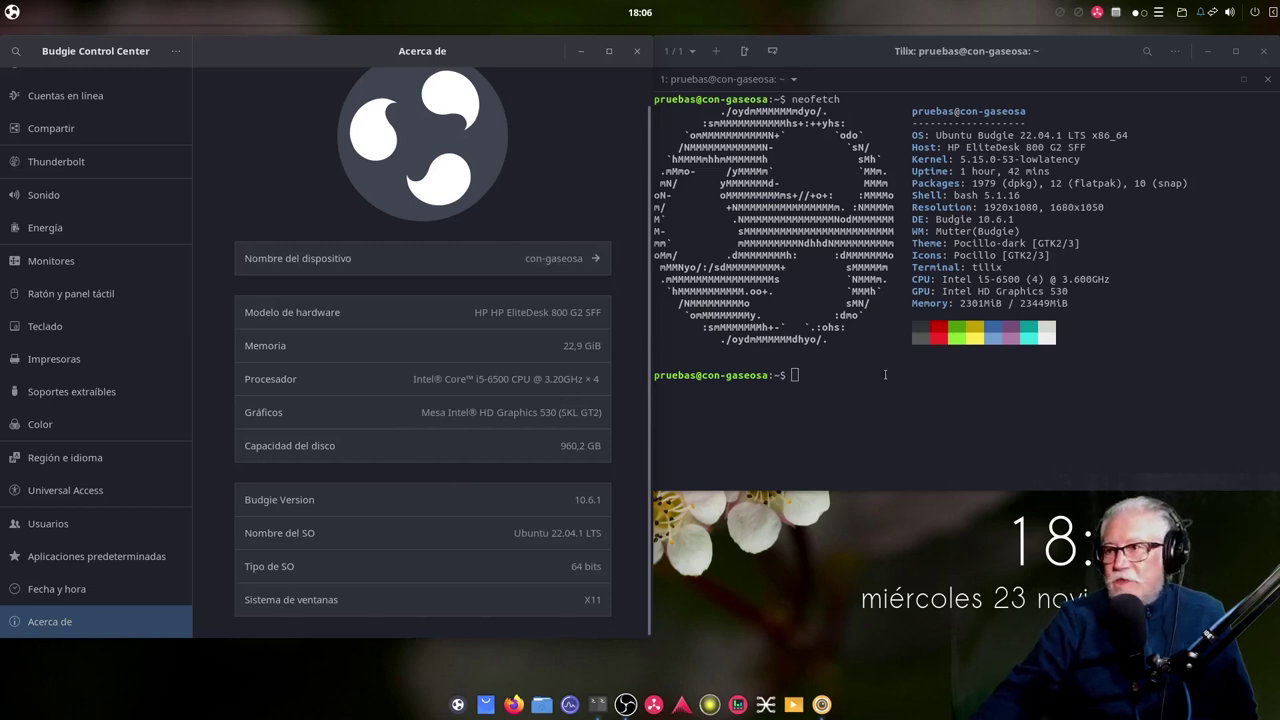
Run btop in the terminal to monitor processor, memory, disk and process activity.
left_click(808, 355)
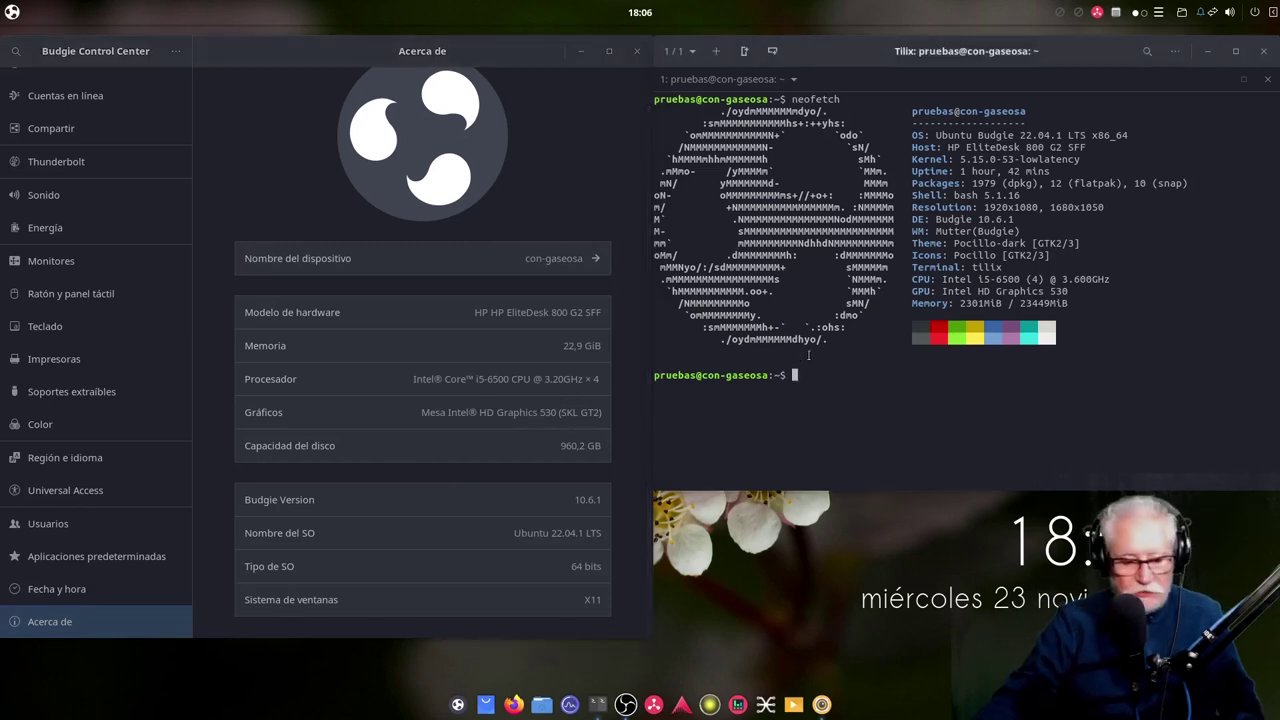
type("btop")
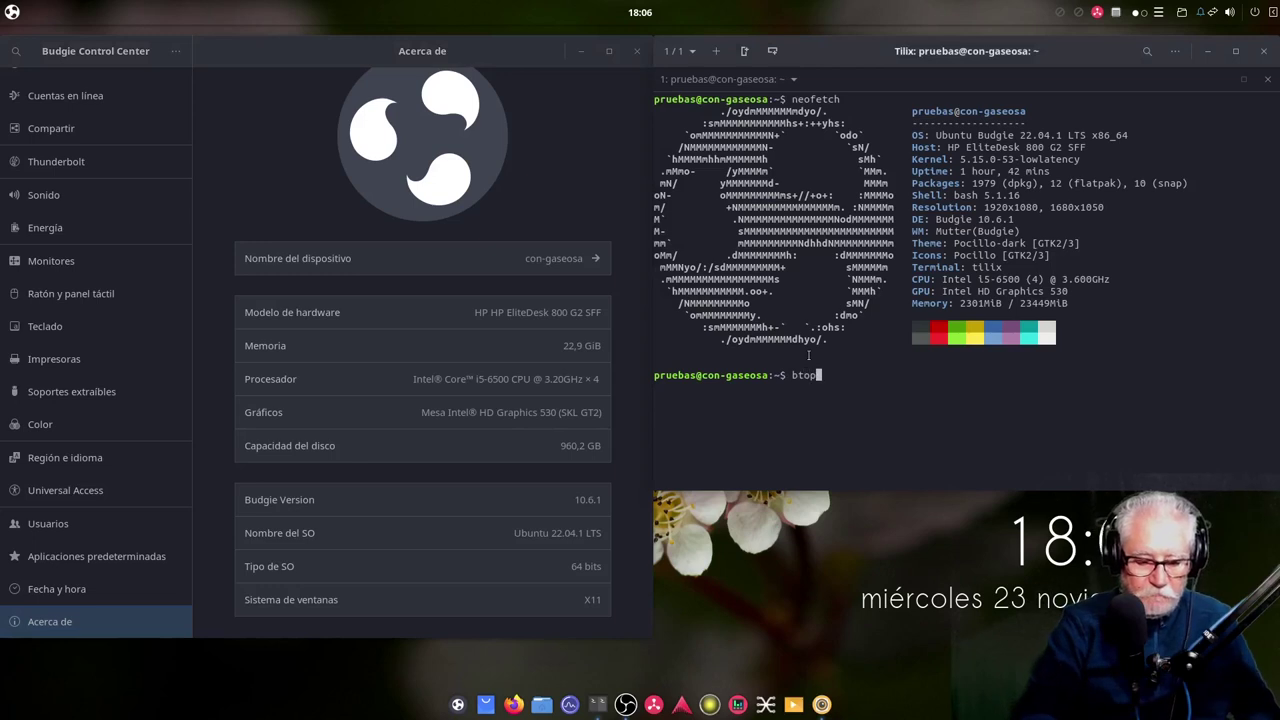
key("Return")
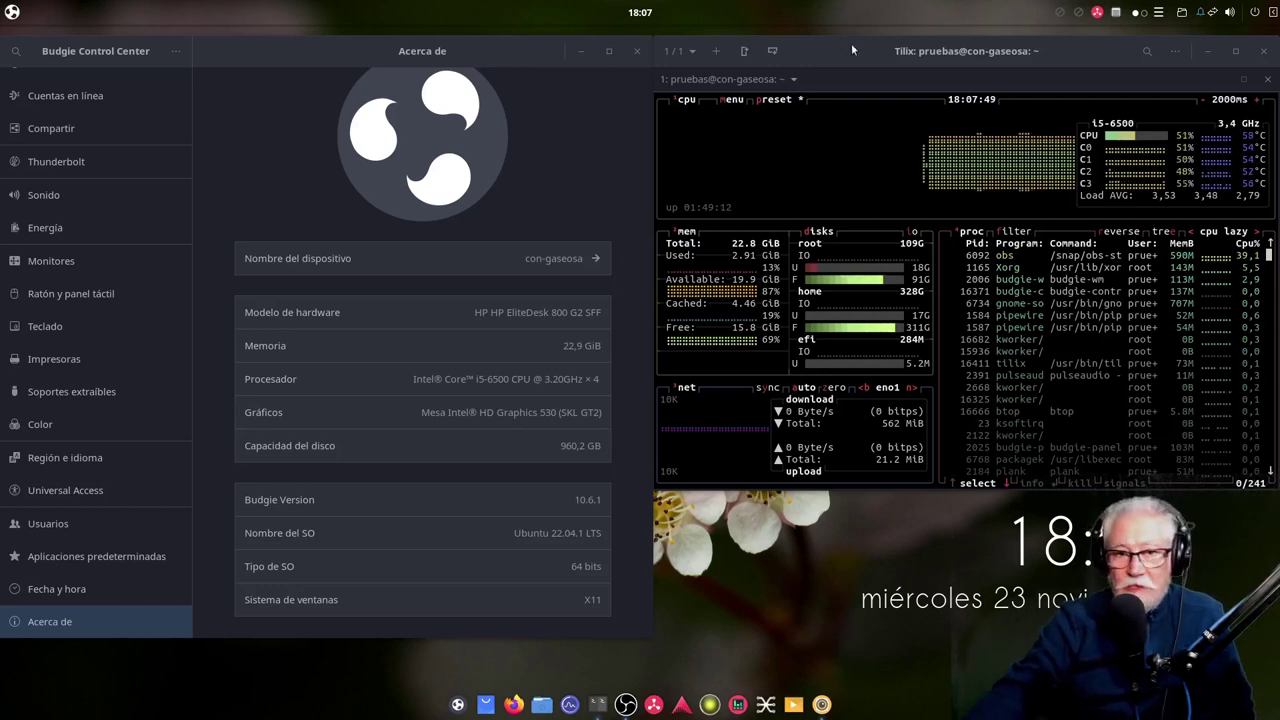
Close the Budgie Control Center and the Tilix terminal in which btop is running.
left_click(636, 51)
left_click(1264, 48)
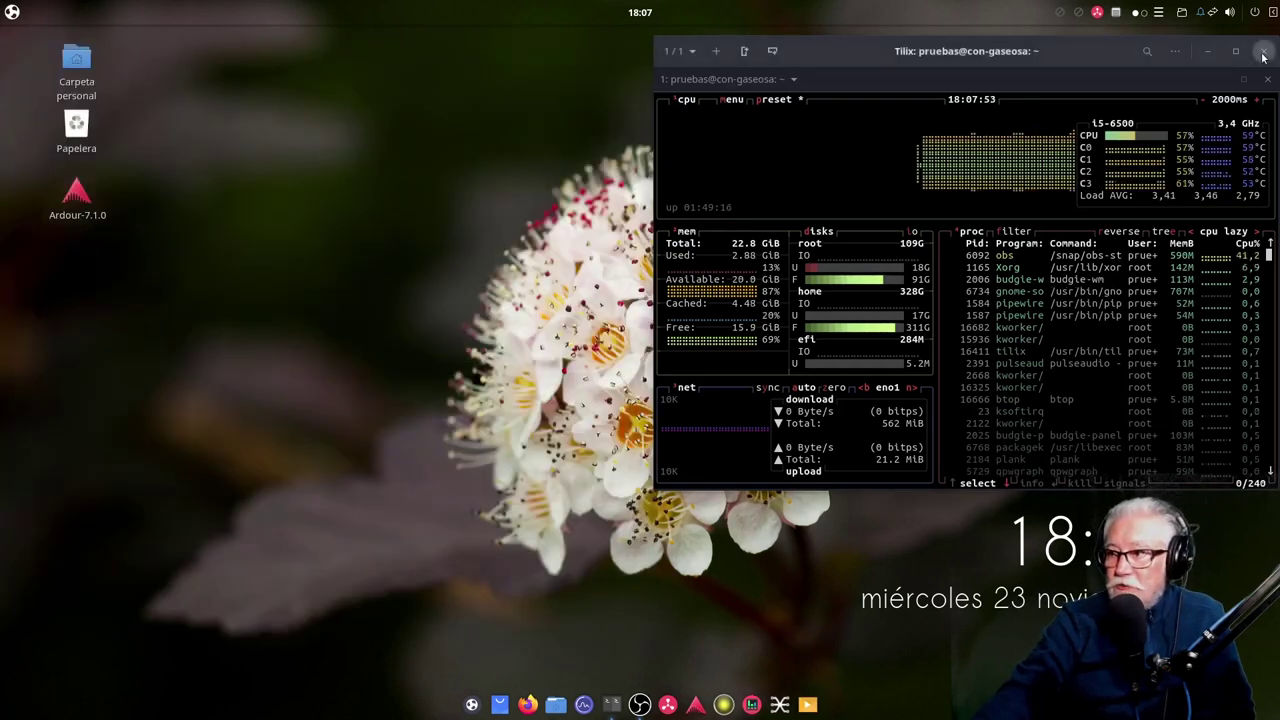
left_click(1110, 127)
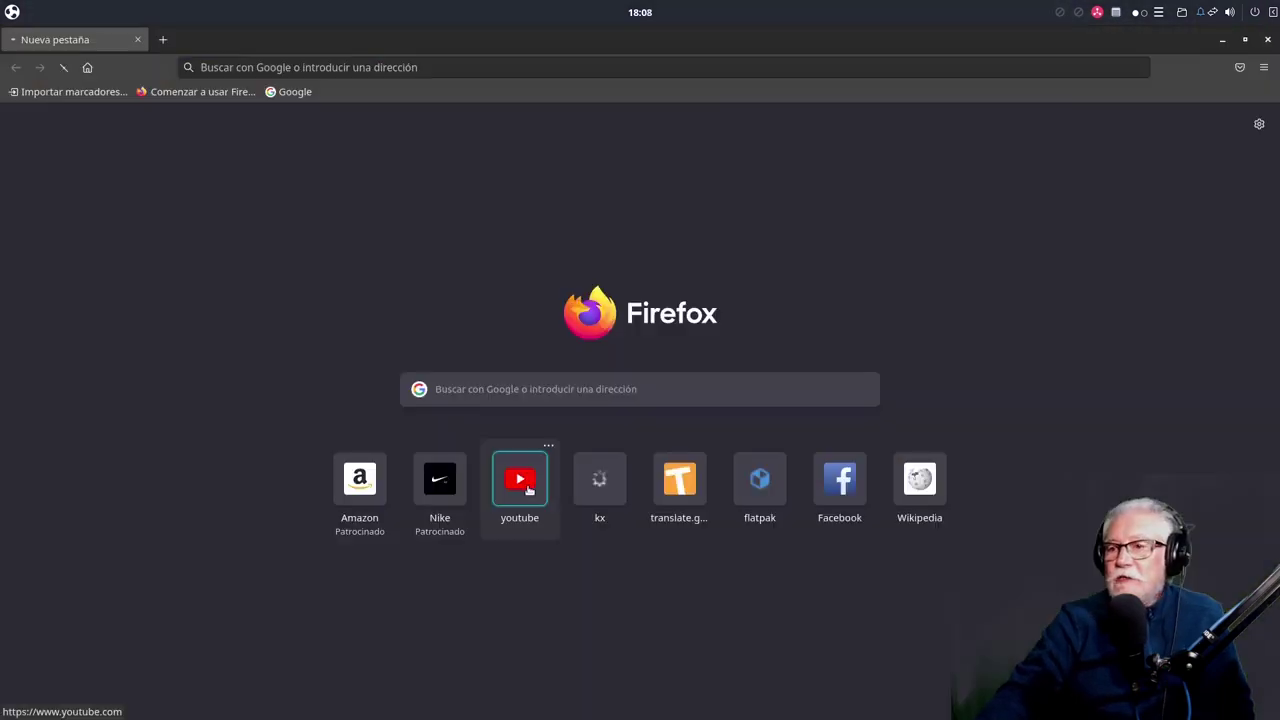
Switch to Firefox, open YouTube and search for "sedega".
left_click(520, 477)
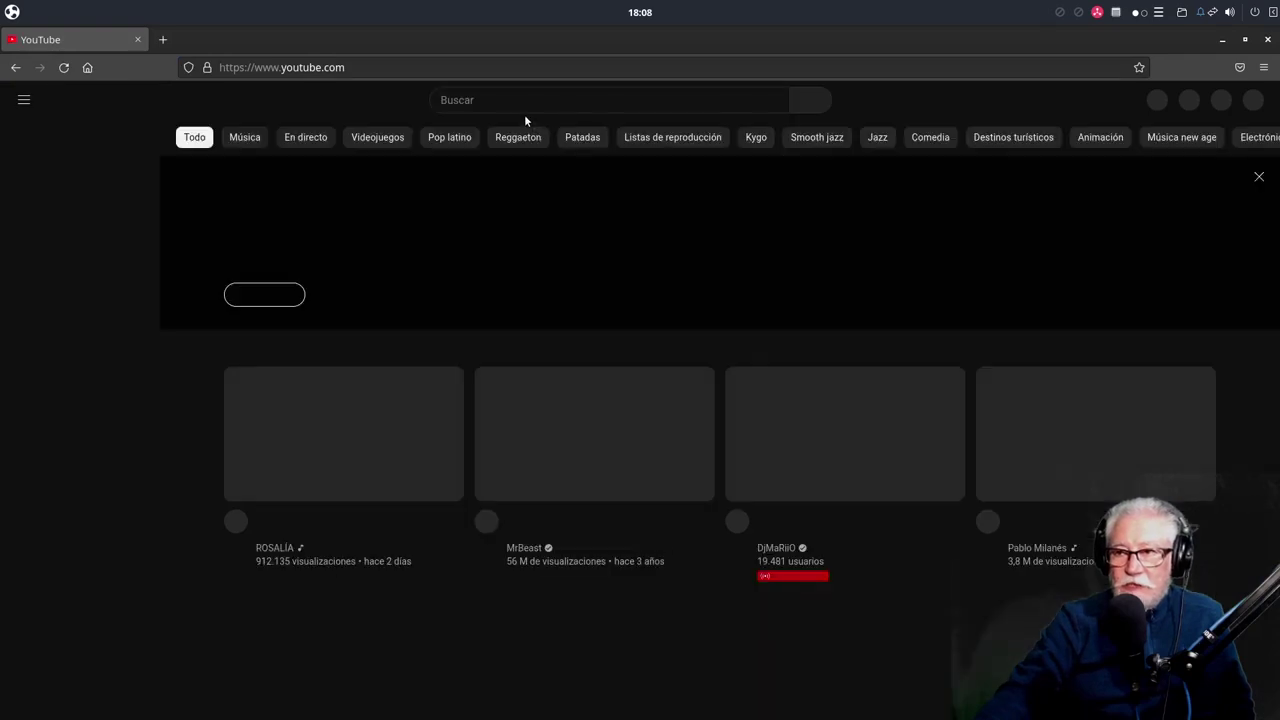
left_click(508, 100)
type("sedega")
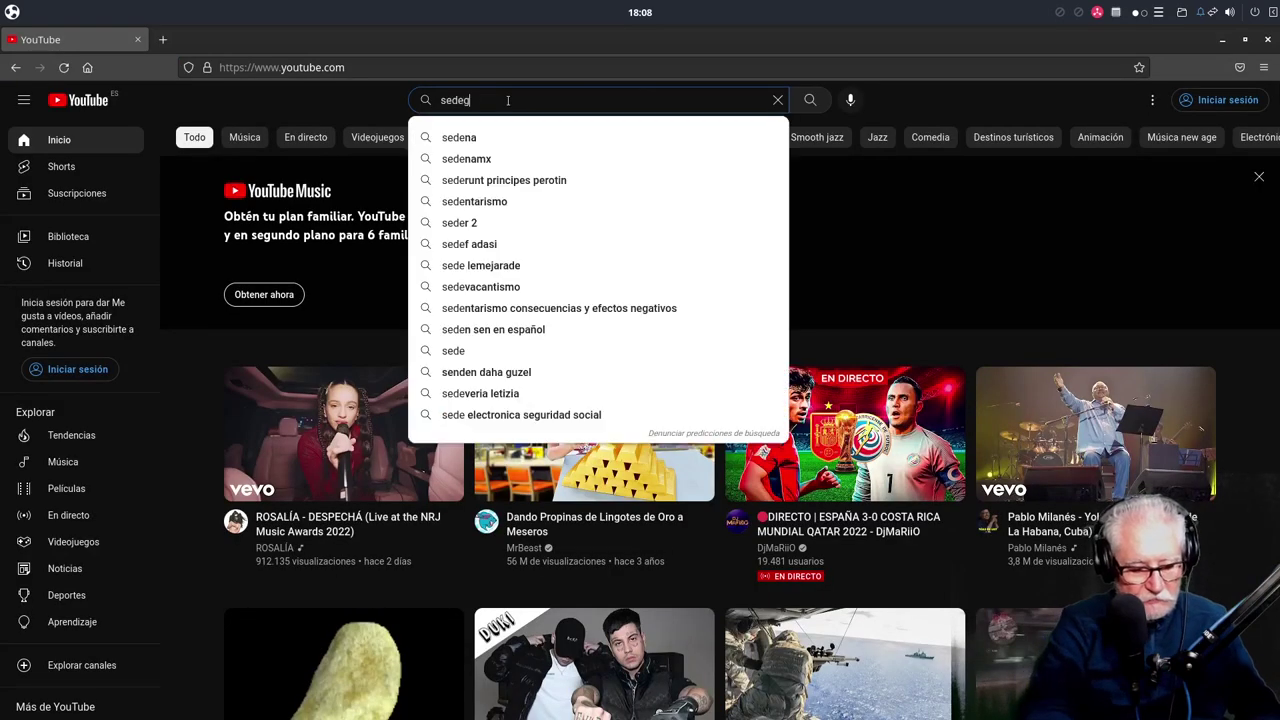
key("Return")
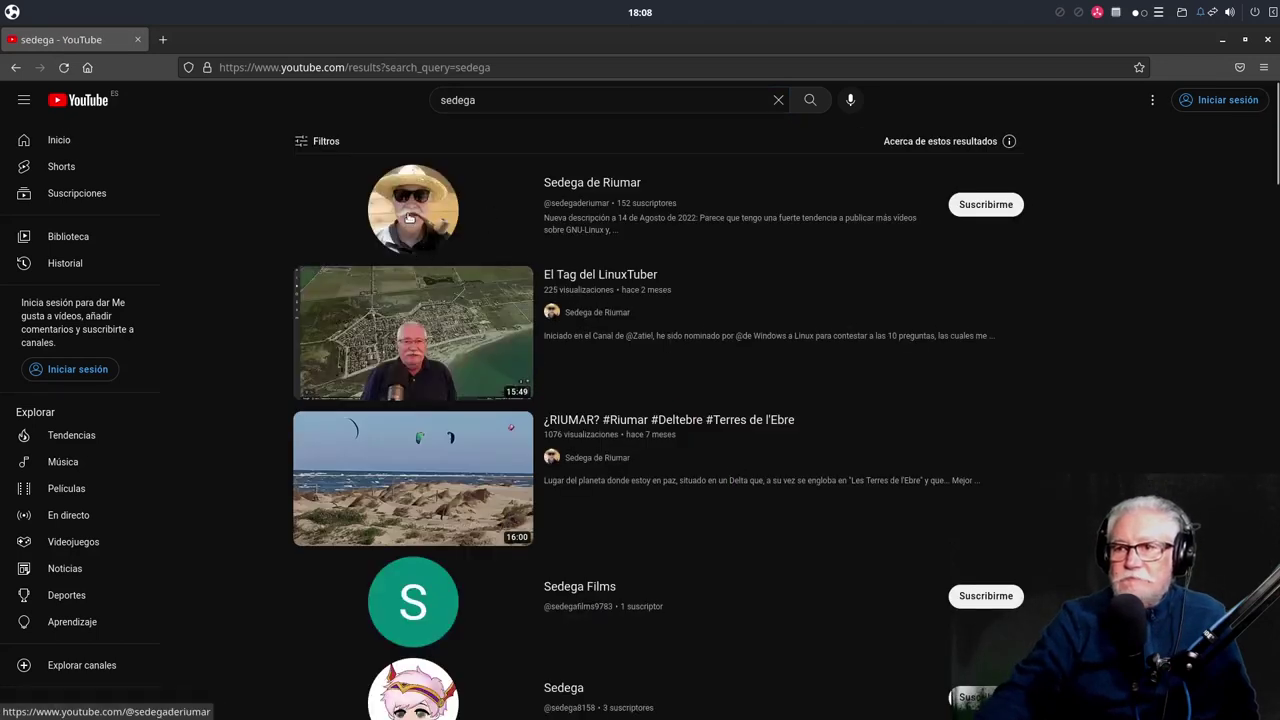
From the top channel result's video list, open "4.- Ardour. Instalacion de VST2 y VST3 procedentes de Windows" and pause it.
left_click(408, 227)
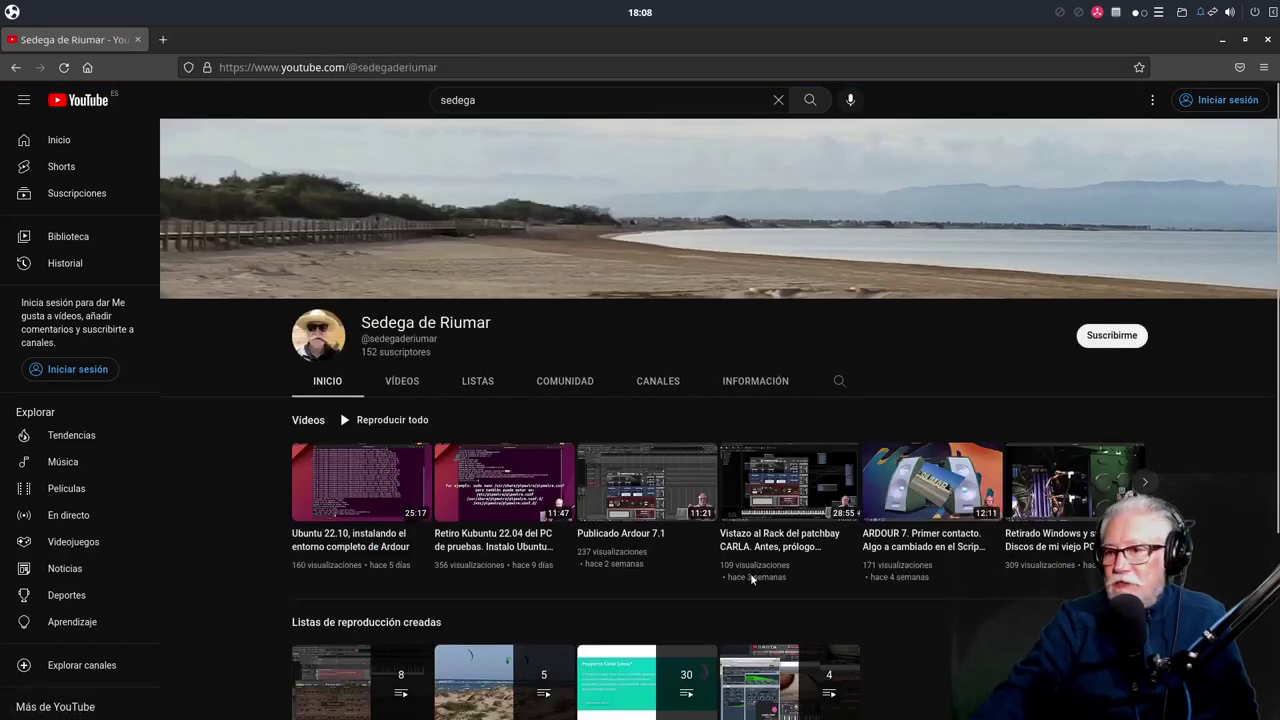
left_click(402, 381)
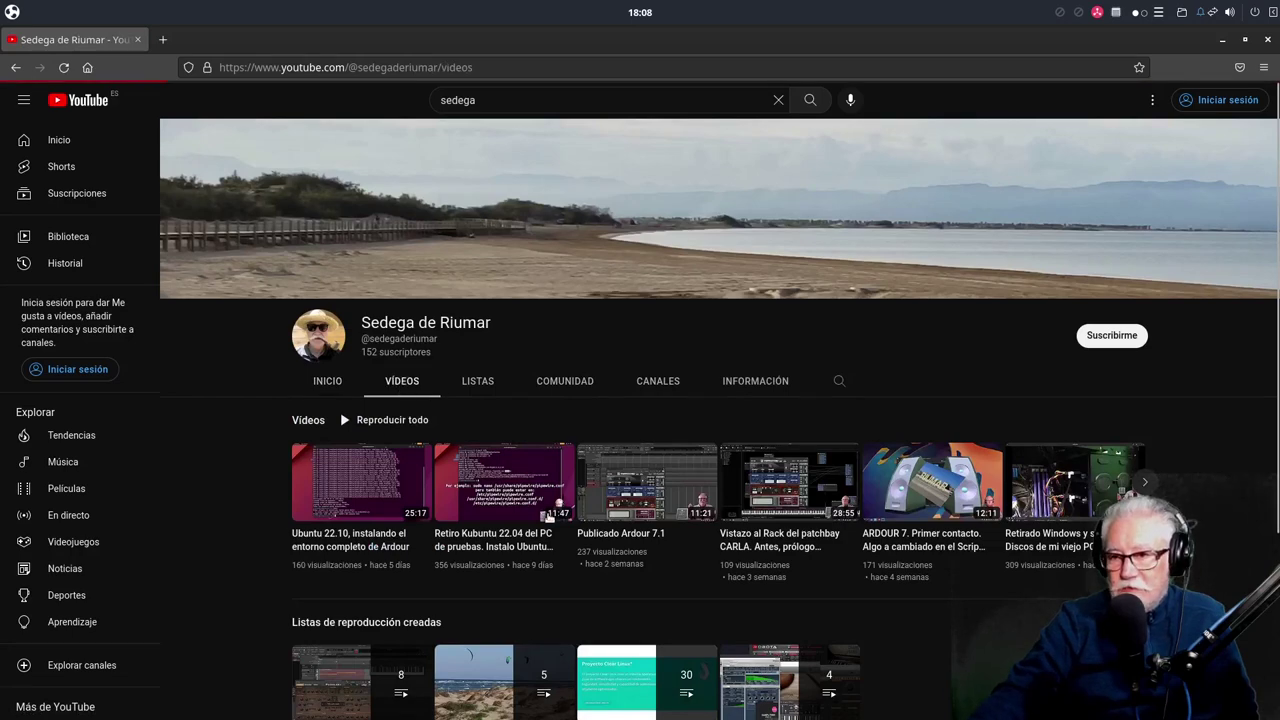
scroll(548, 517, "down", 2)
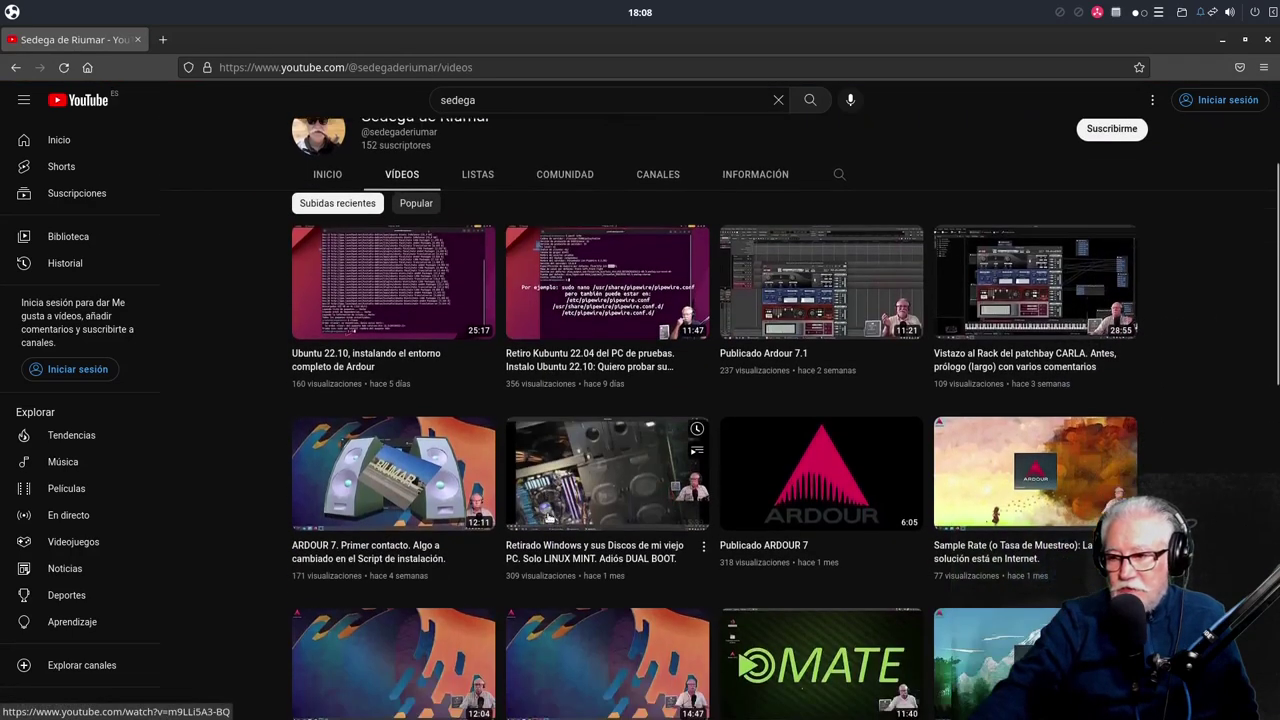
scroll(548, 517, "down", 3)
scroll(563, 509, "down", 5)
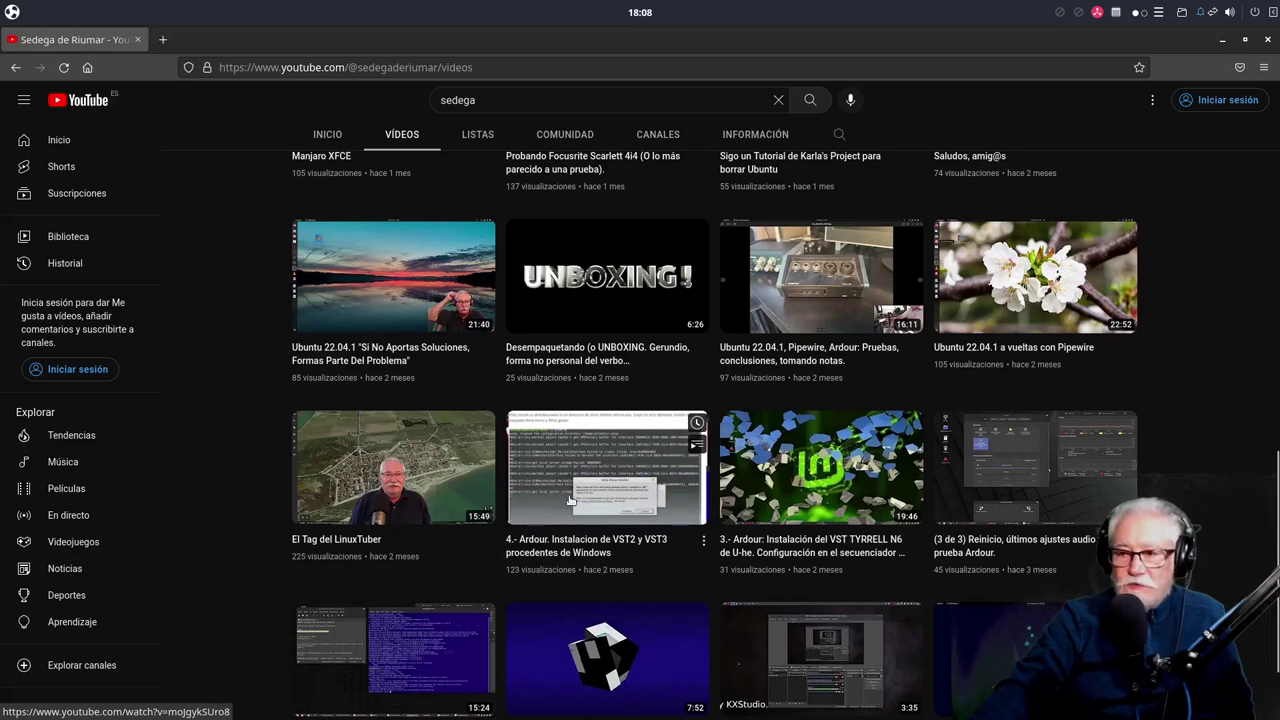
left_click(563, 480)
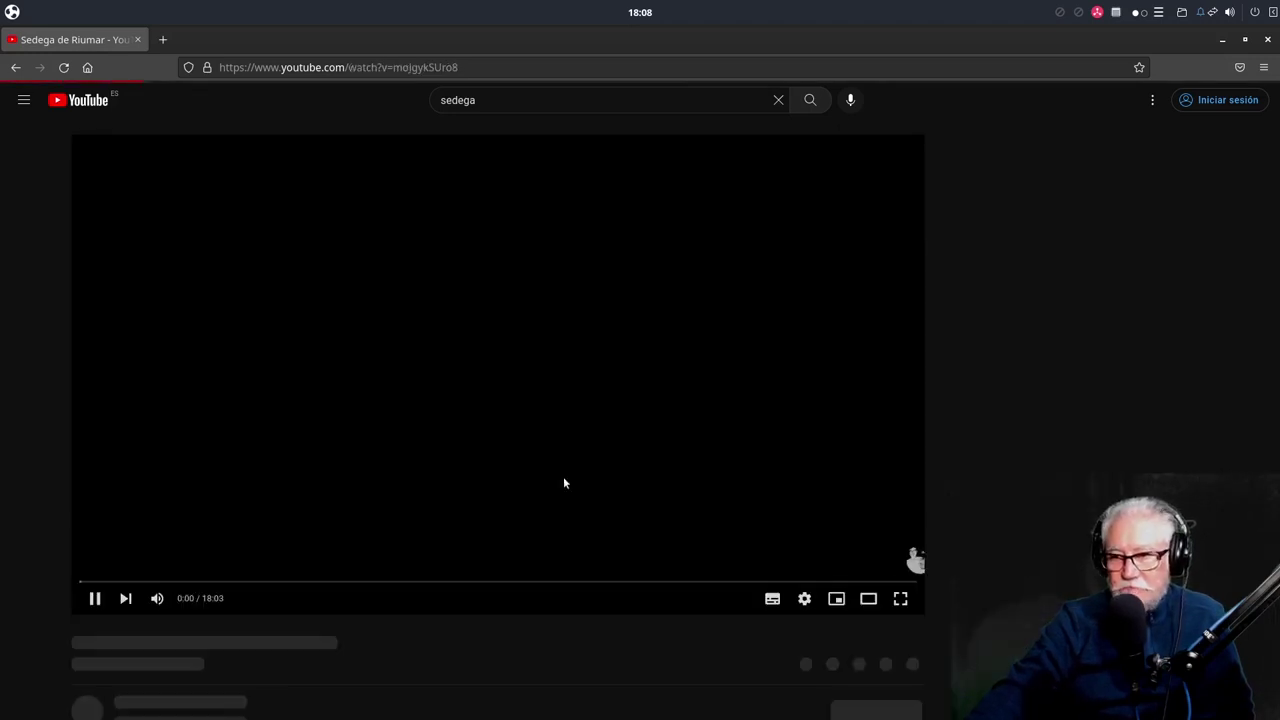
left_click(477, 451)
Expand the first comment under the video and highlight its line about Kubuntu 22.10 and KDE Plasma.
scroll(300, 600, "down", 5)
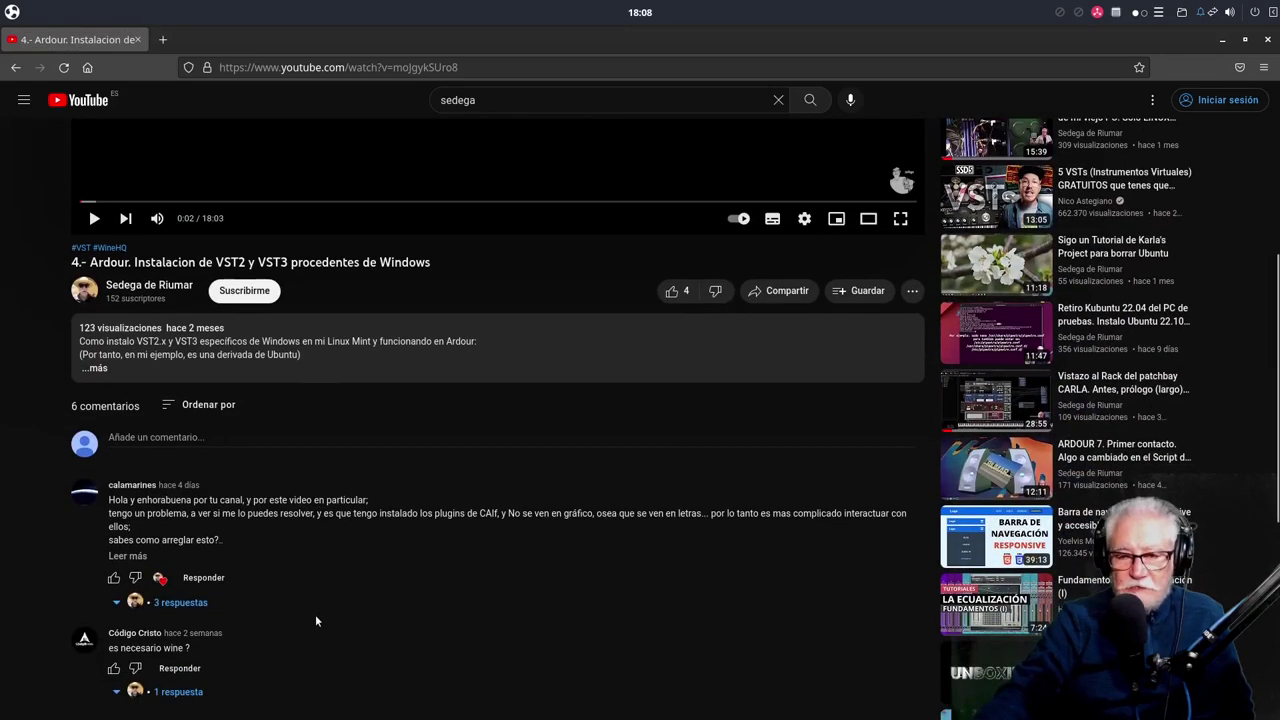
scroll(316, 620, "down", 1)
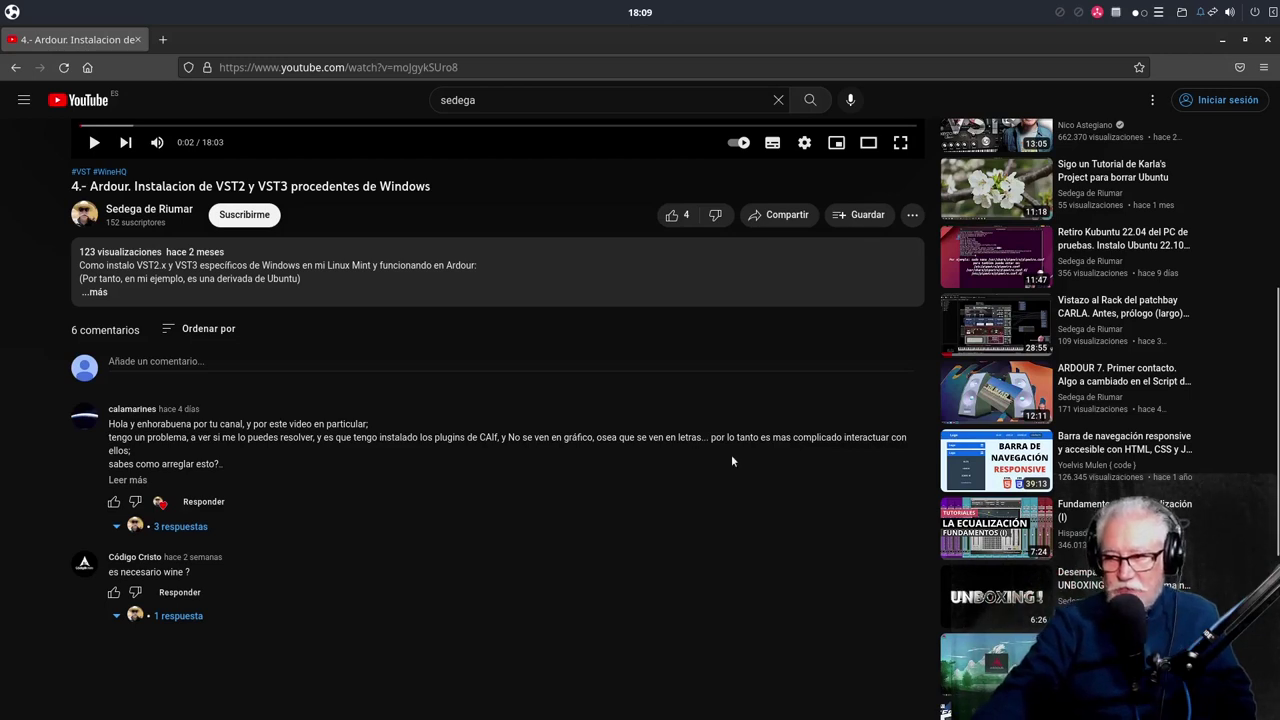
left_click(130, 482)
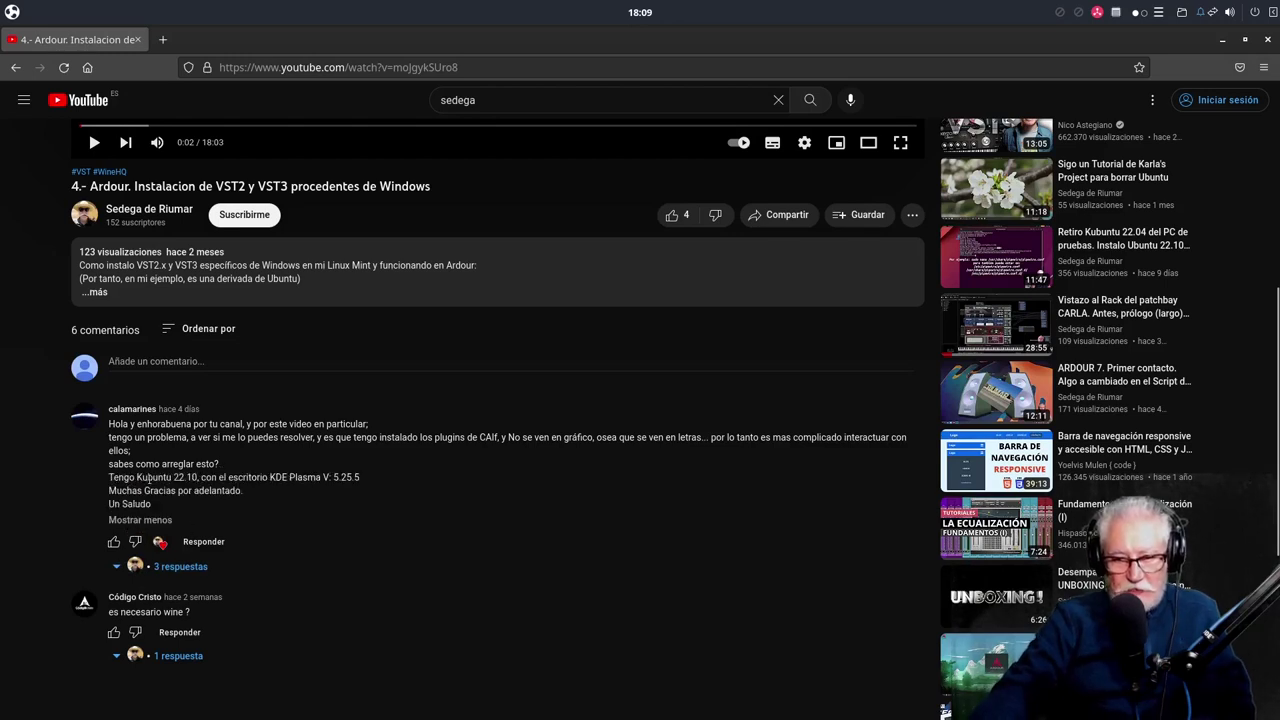
left_click_drag(107, 479, 361, 478)
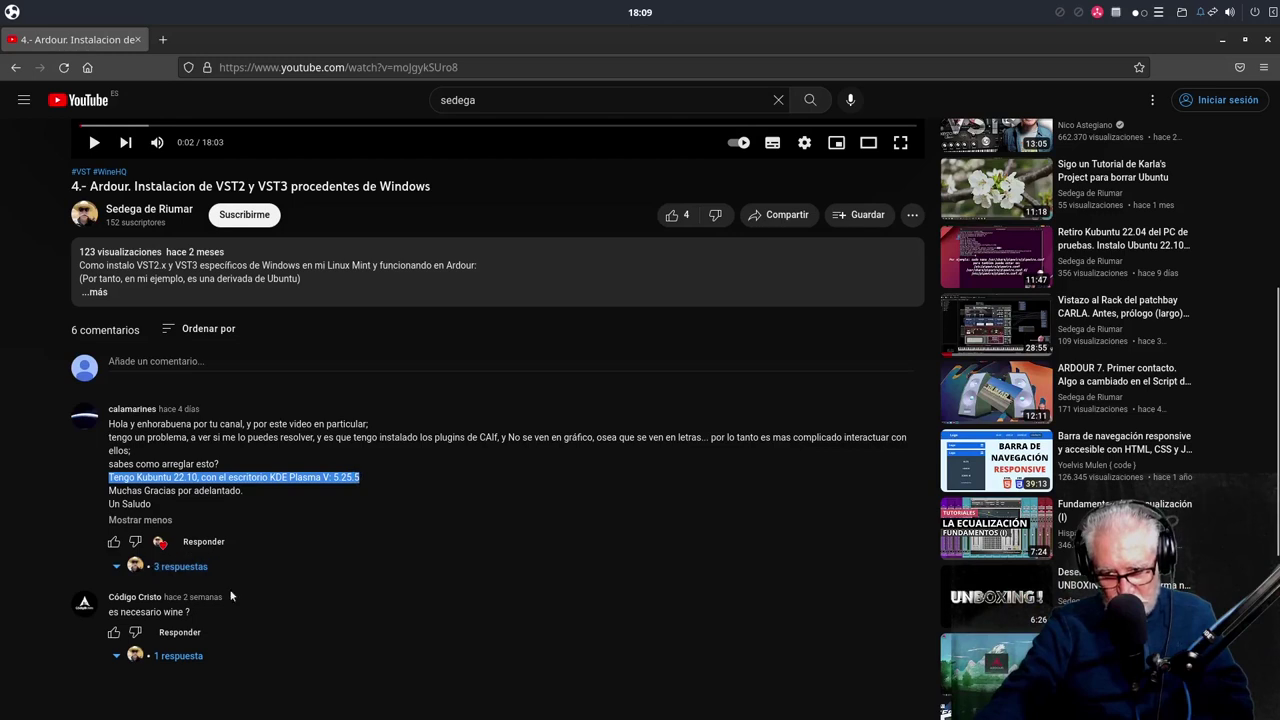
Show the replies to the first comment, expand the full text of the first reply, and close the browser.
left_click(193, 568)
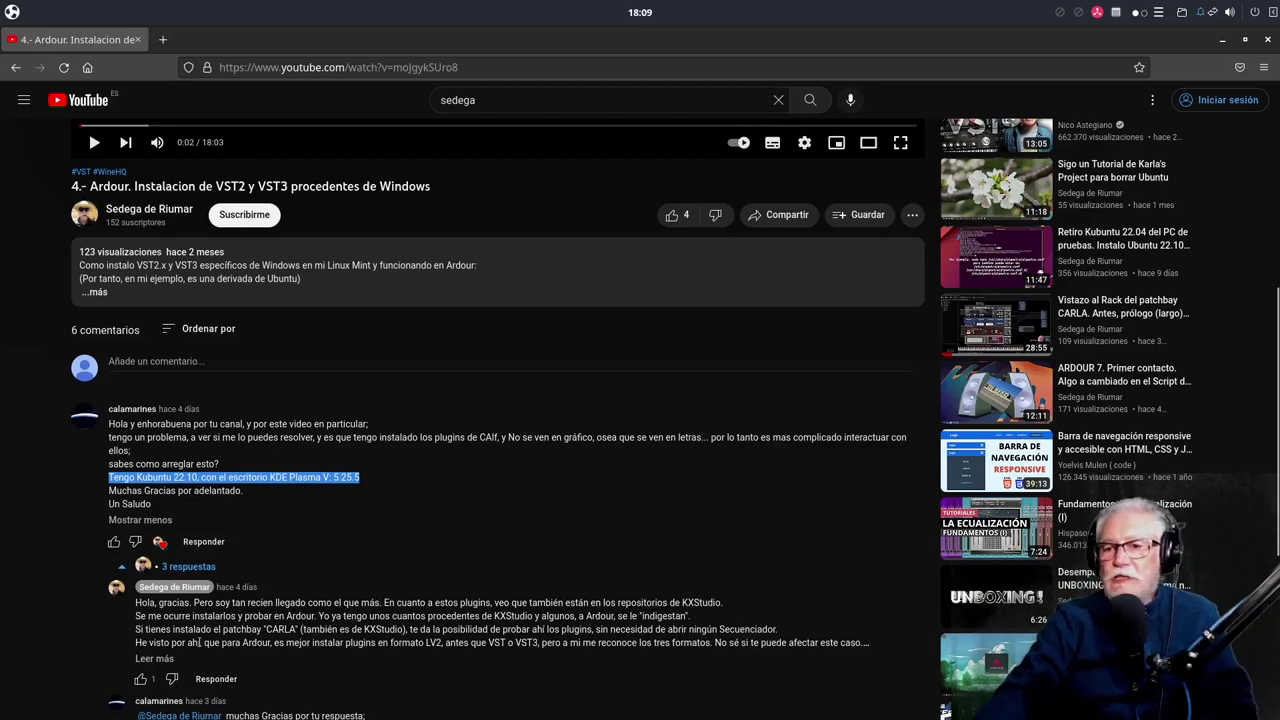
scroll(231, 622, "down", 1)
left_click(154, 582)
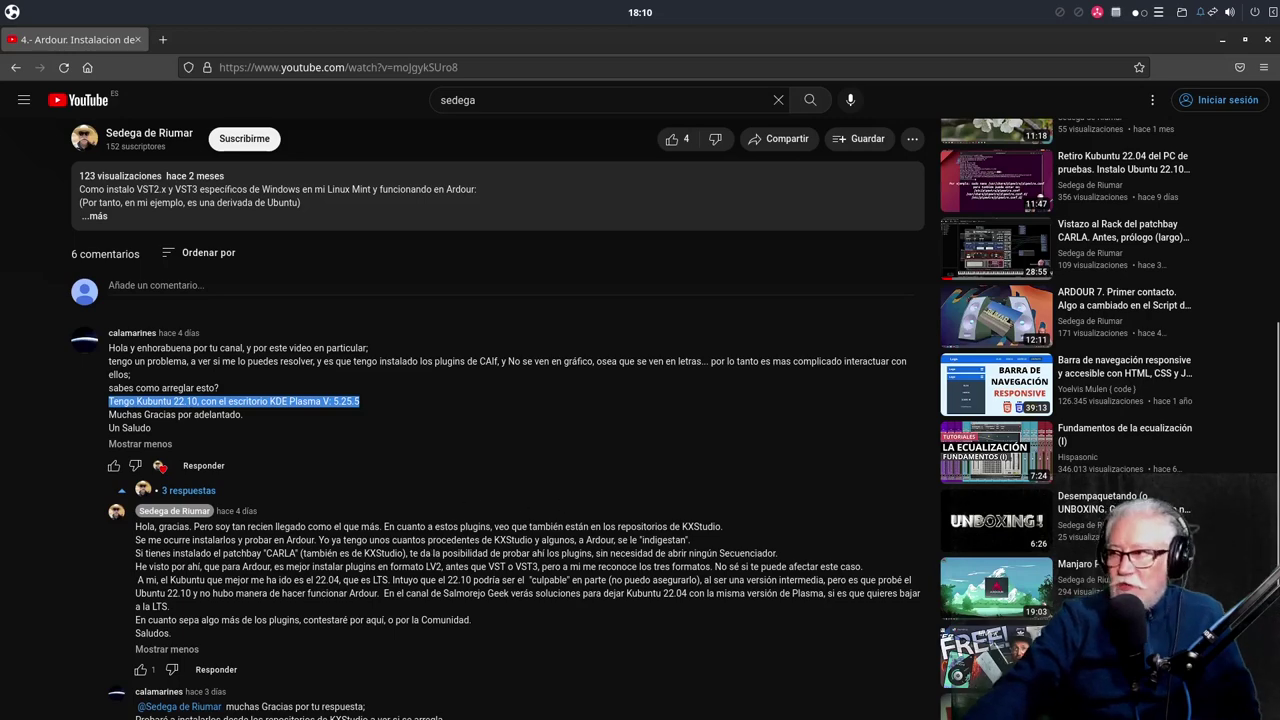
left_click(1267, 39)
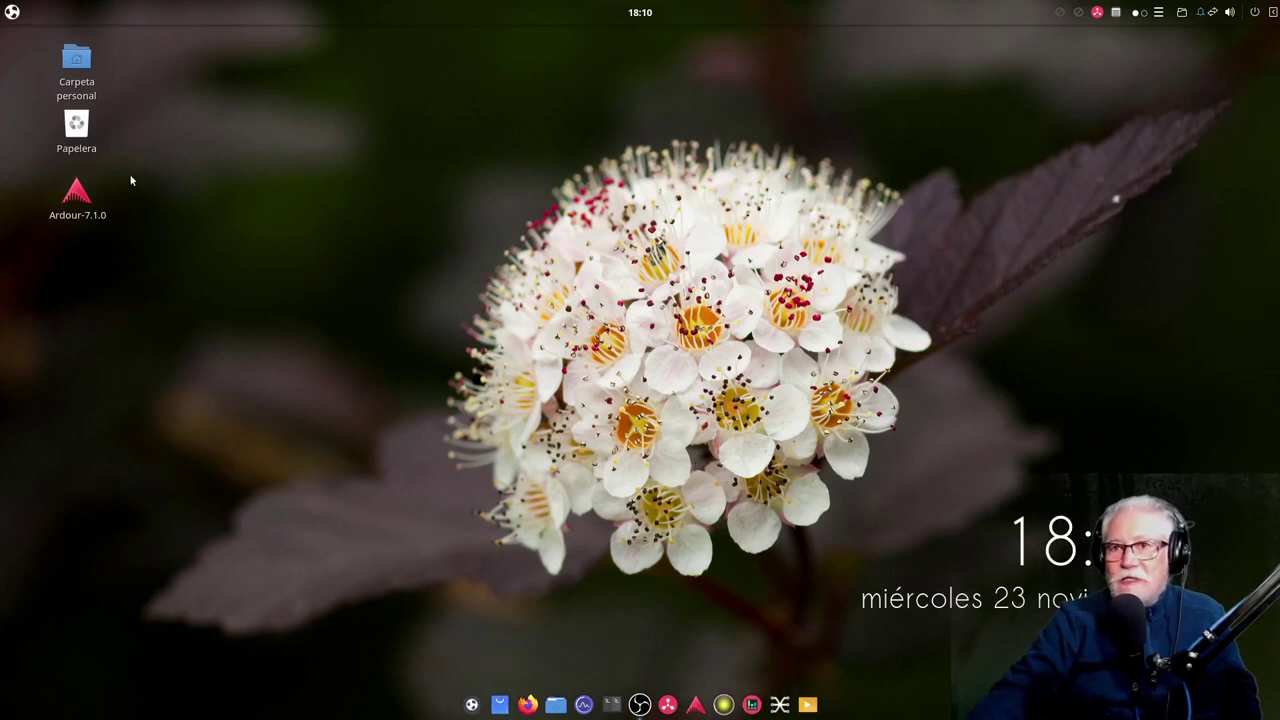
Look up the available actions for the calf-plugins .deb file in the Descargas folder, and close the file manager.
left_click(77, 62)
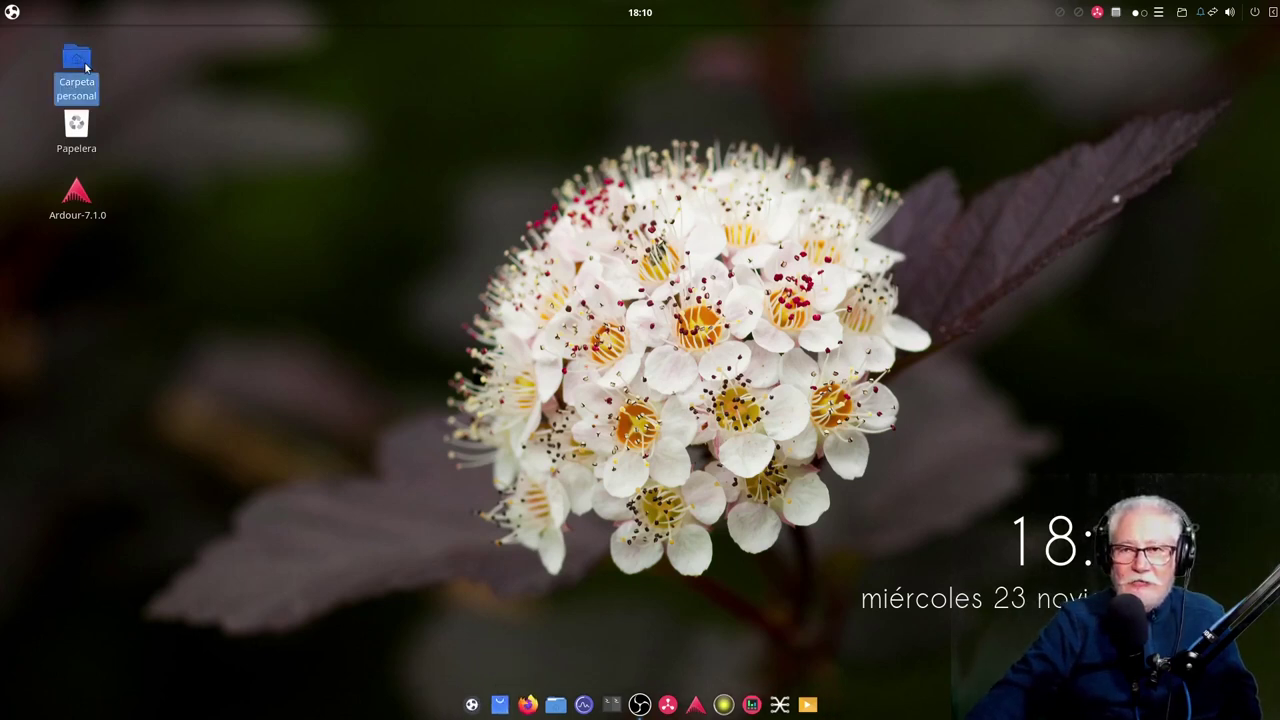
double_click(86, 66)
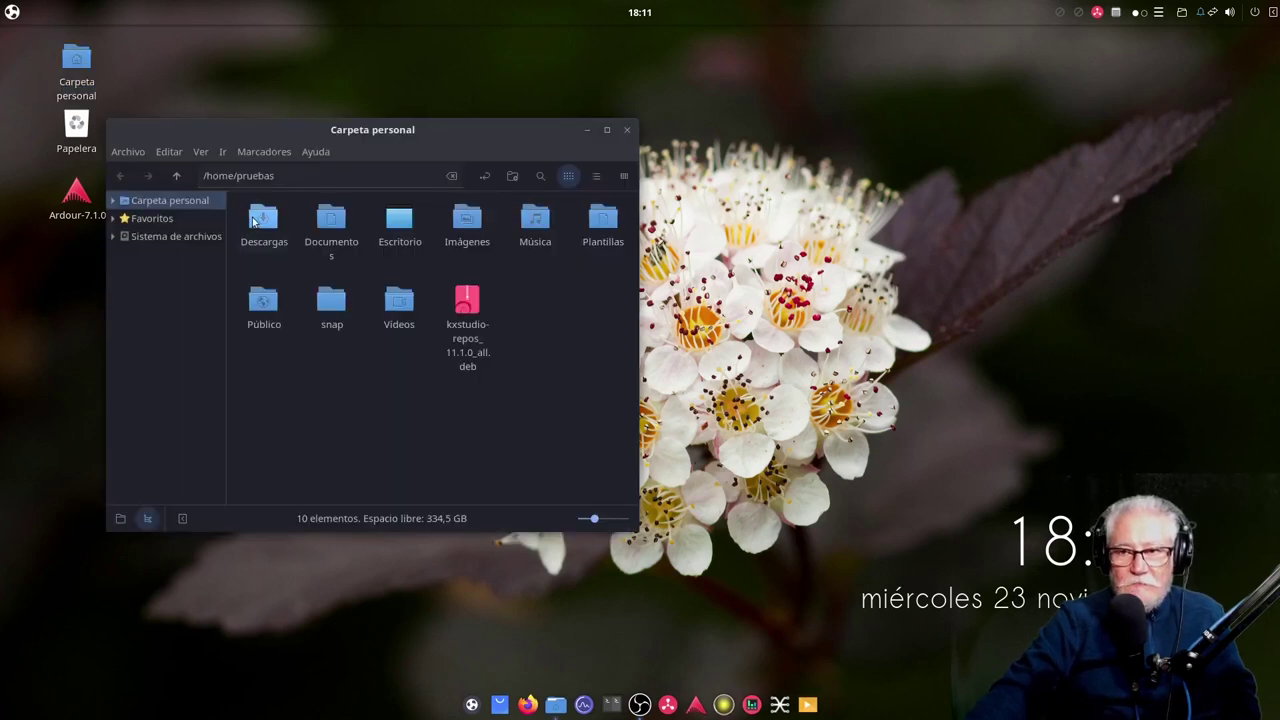
double_click(263, 216)
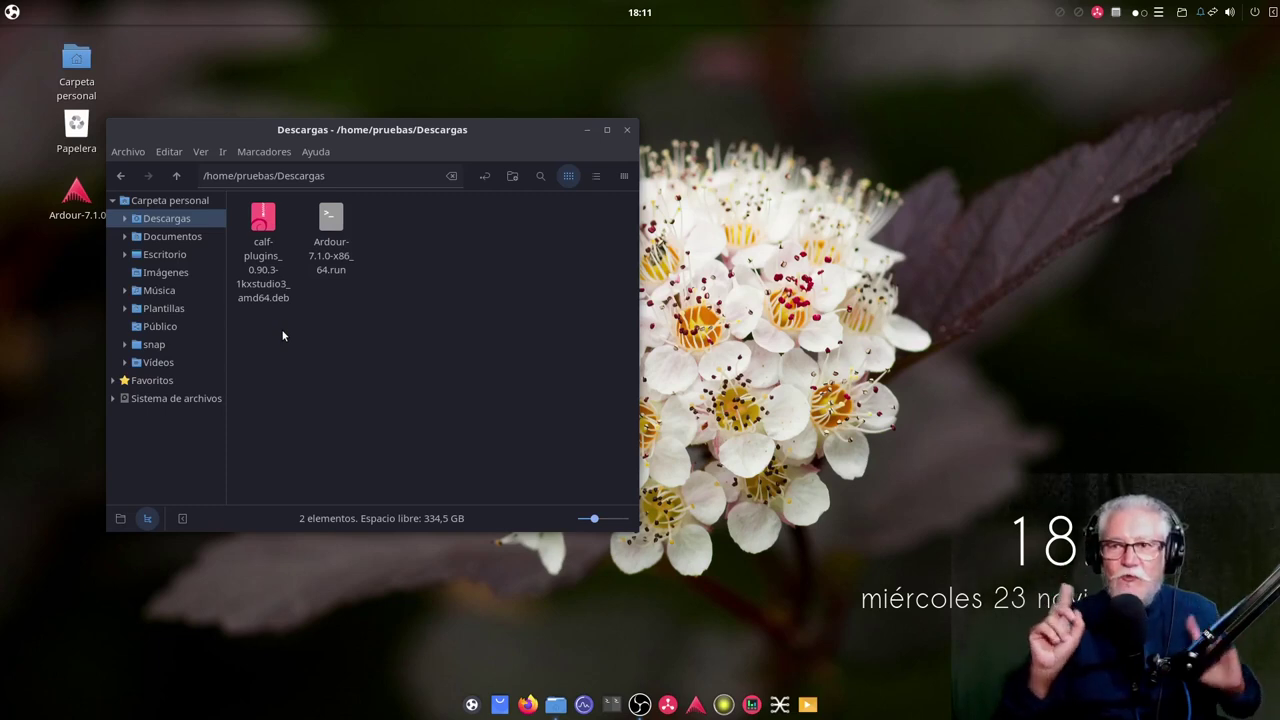
right_click(263, 230)
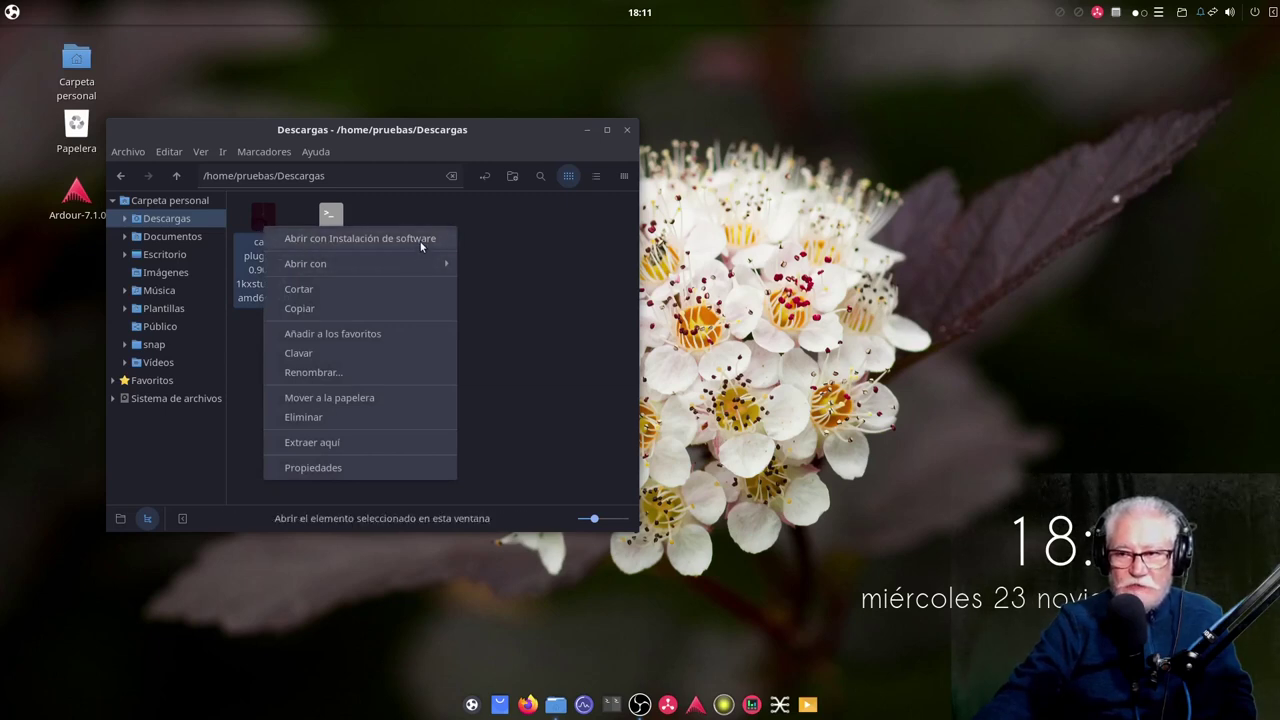
left_click(519, 312)
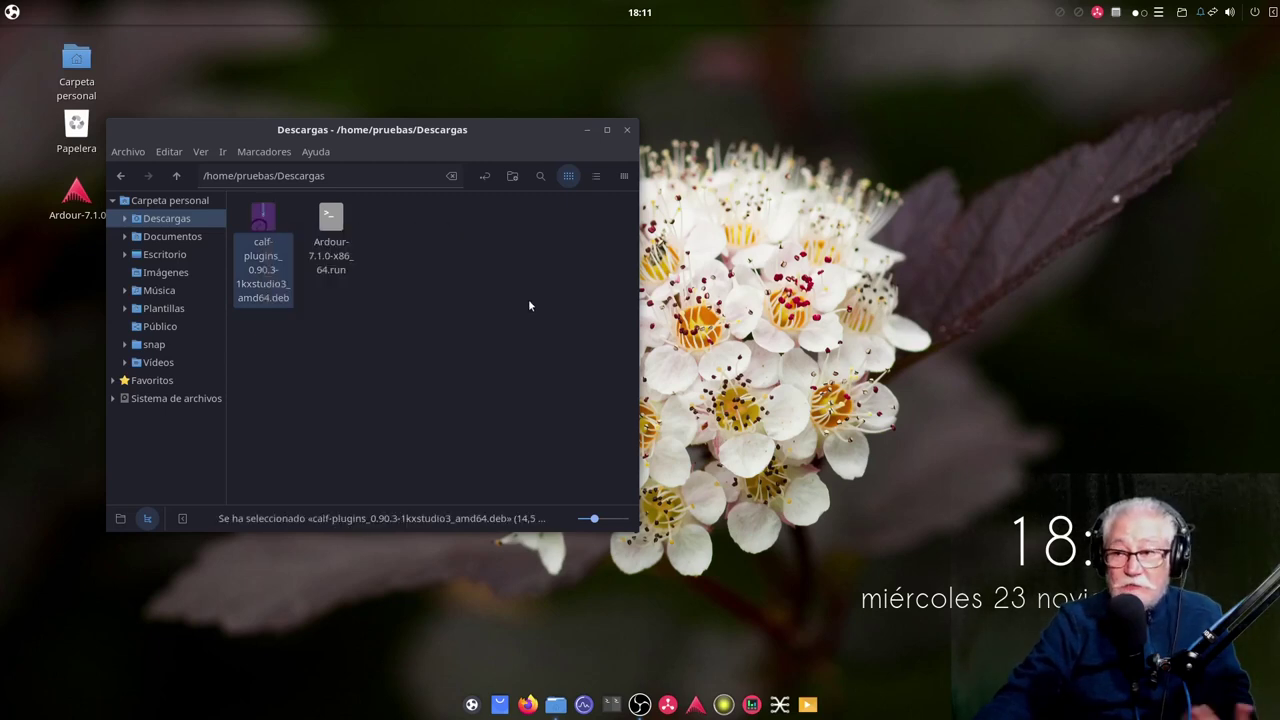
left_click(627, 131)
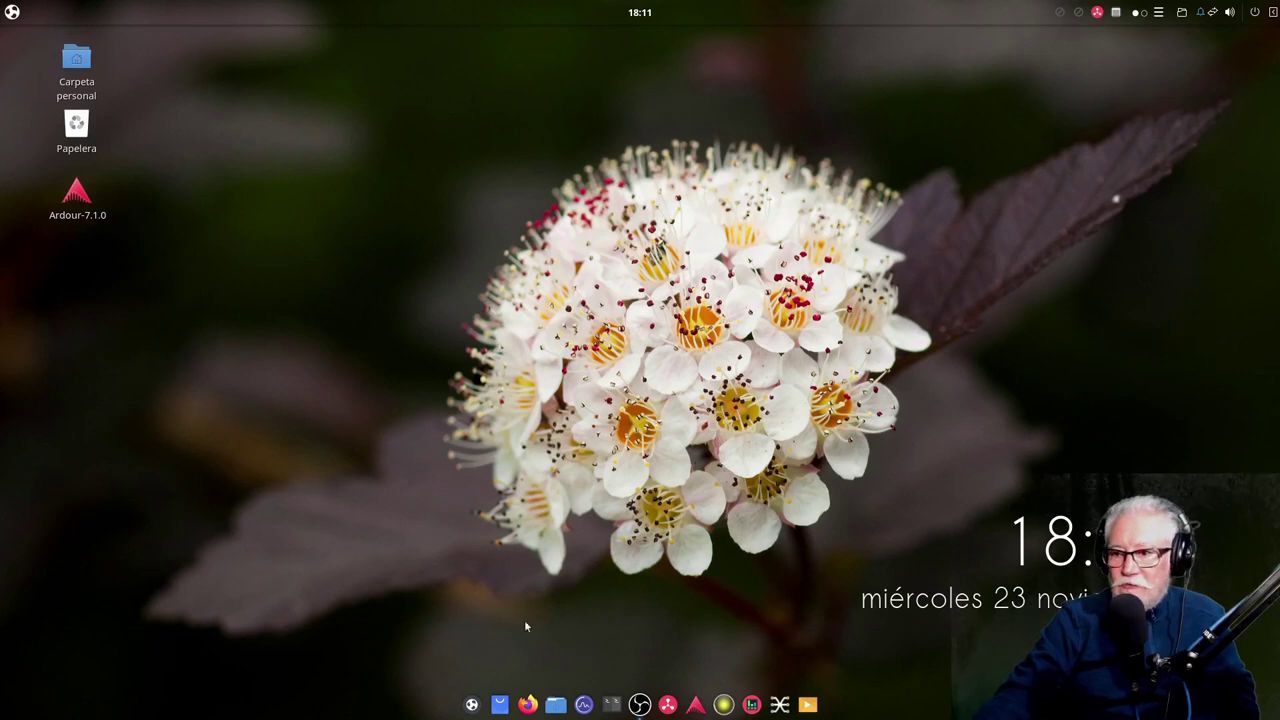
Launch Ardour and look up the system's power profile options while its session setup dialog is open.
left_click(697, 703)
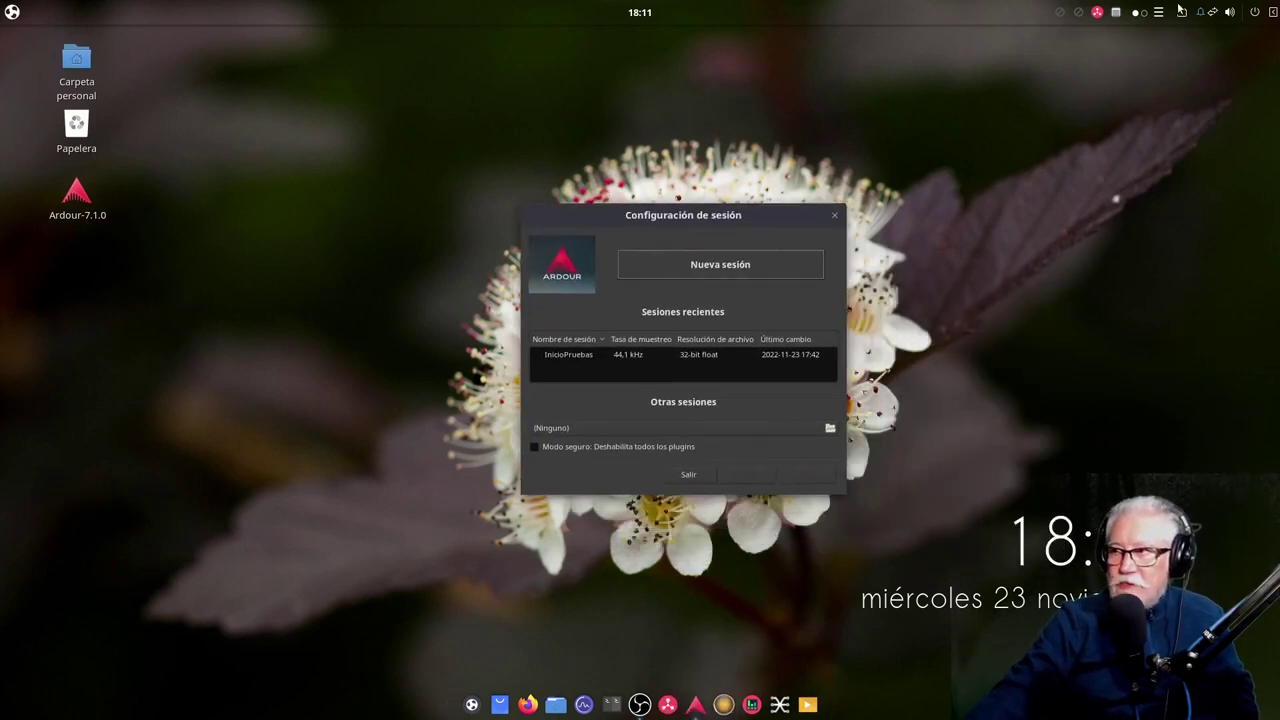
left_click(1117, 14)
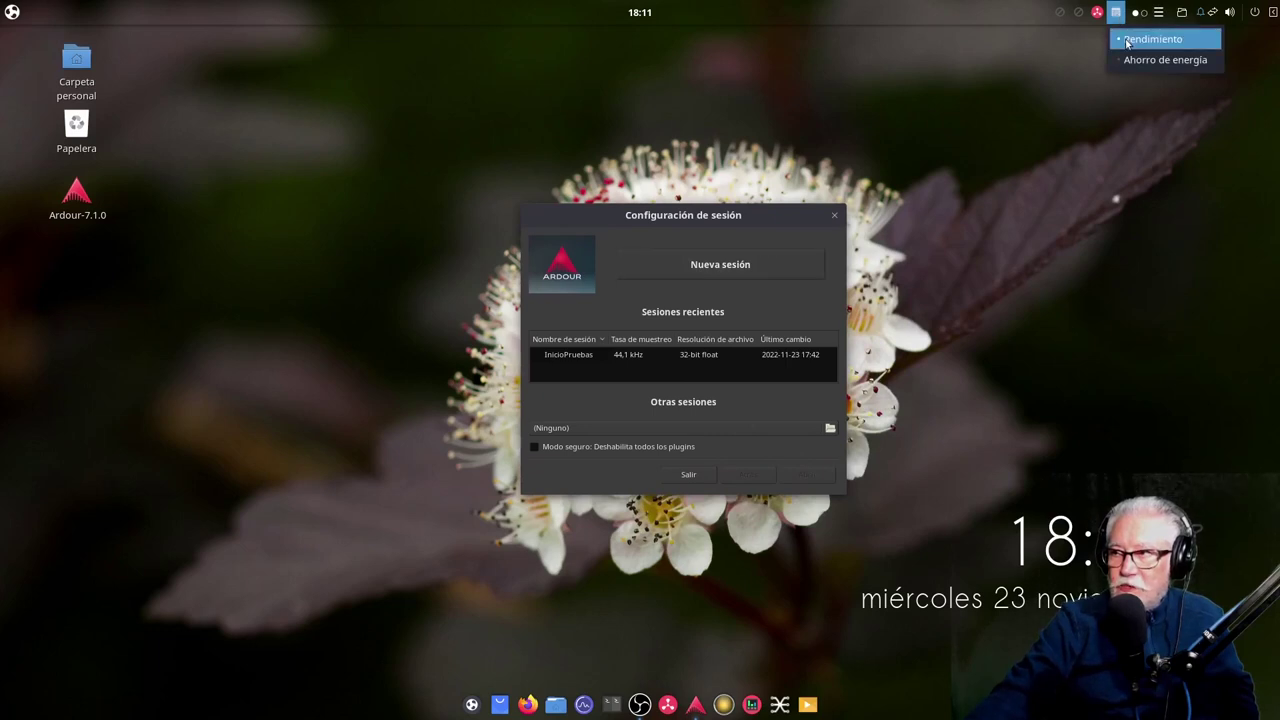
left_click(995, 456)
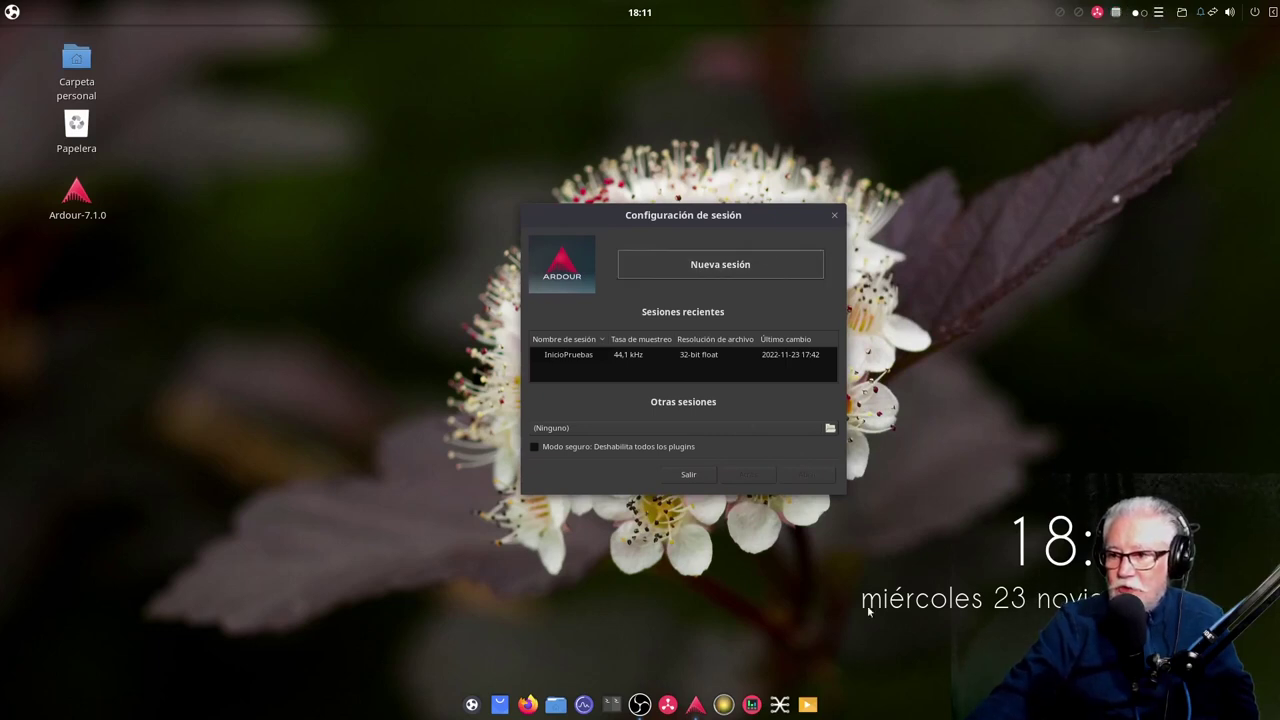
left_click(692, 695)
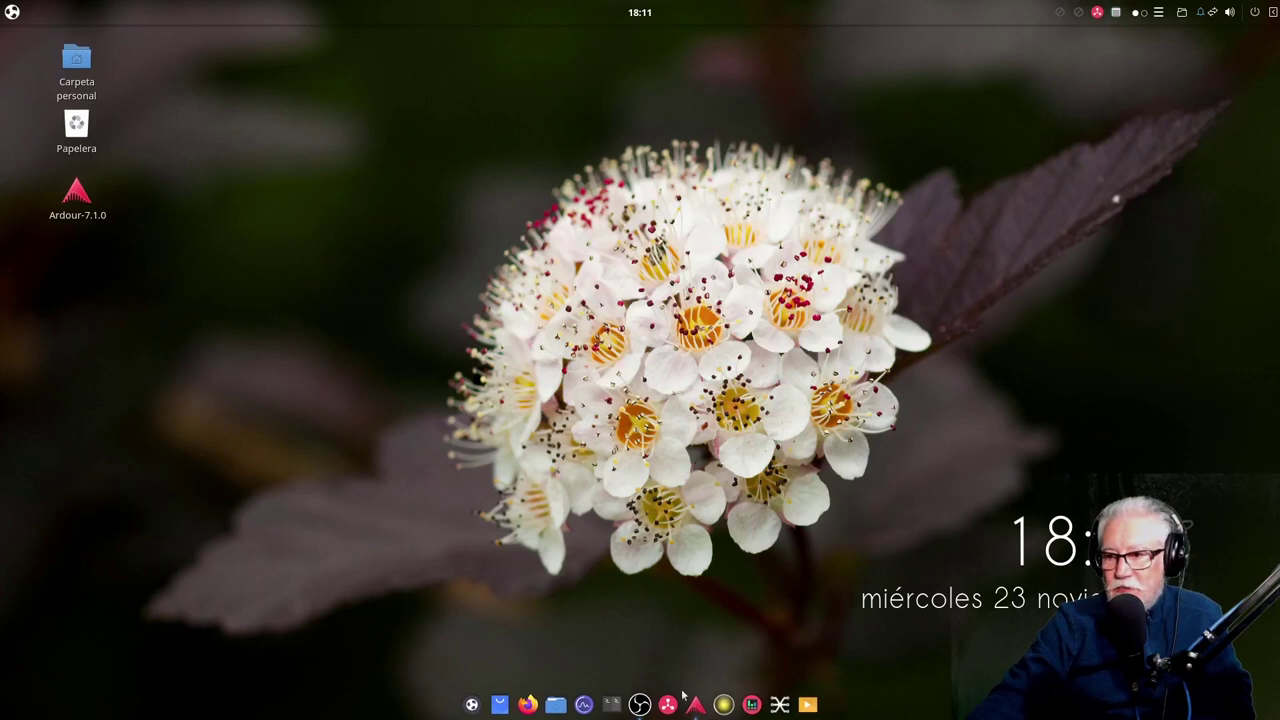
left_click(703, 706)
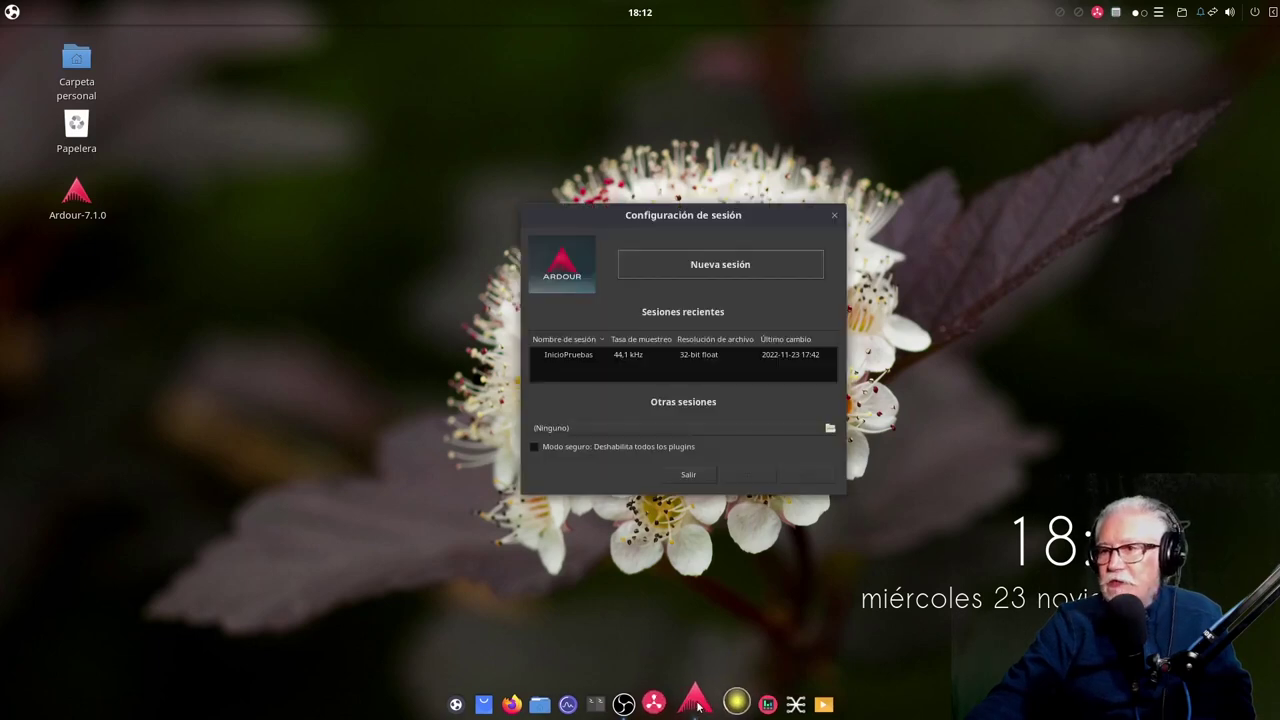
Switch to Cadence to check the kernel version, CPU scaling governor and JACK status, and close it.
left_click(664, 705)
left_click_drag(249, 103, 182, 108)
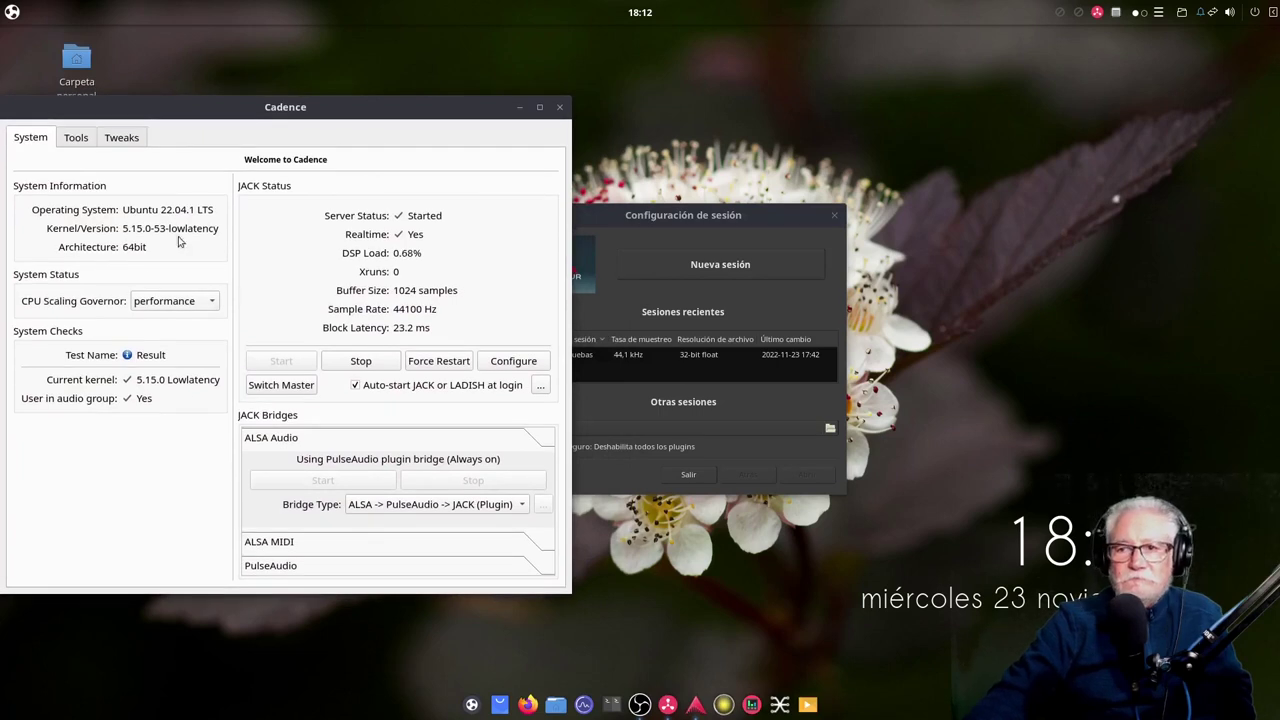
left_click(559, 106)
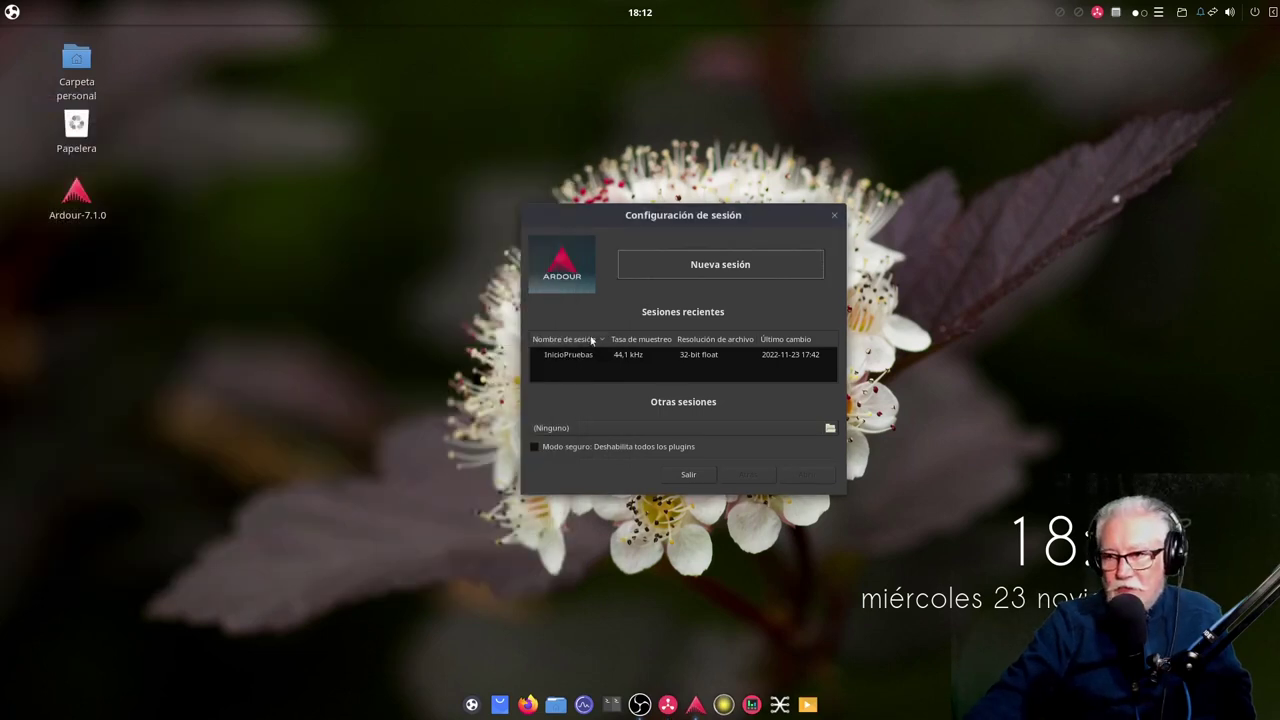
Open the recent session InicioPruebas in Ardour and increase the height of the Calf Organ track.
left_click_drag(605, 209, 399, 262)
left_click(371, 408)
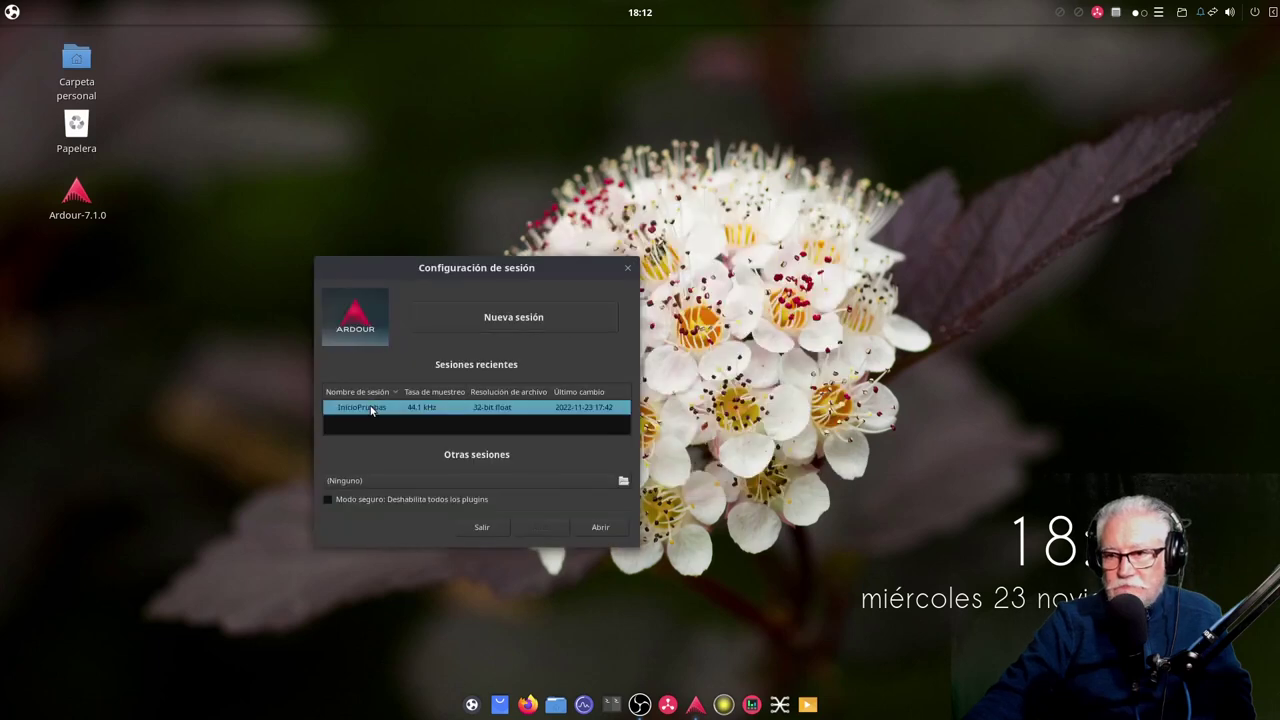
left_click(592, 527)
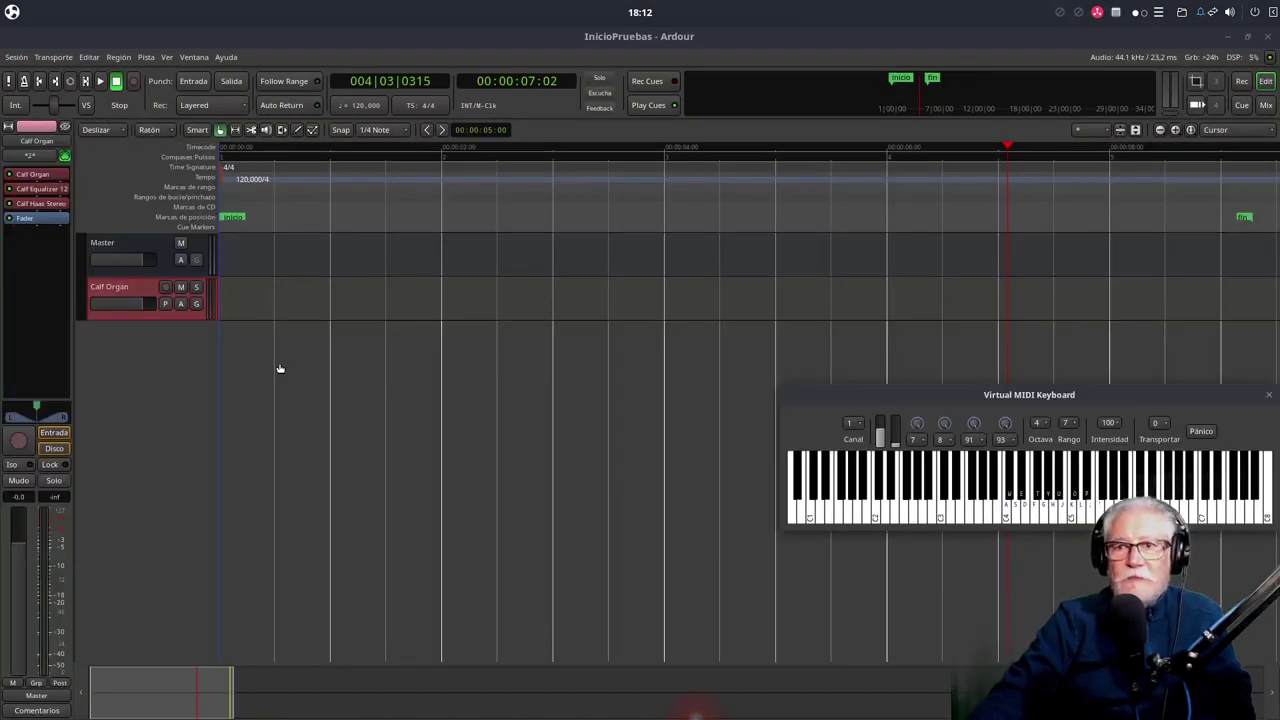
left_click_drag(127, 320, 121, 382)
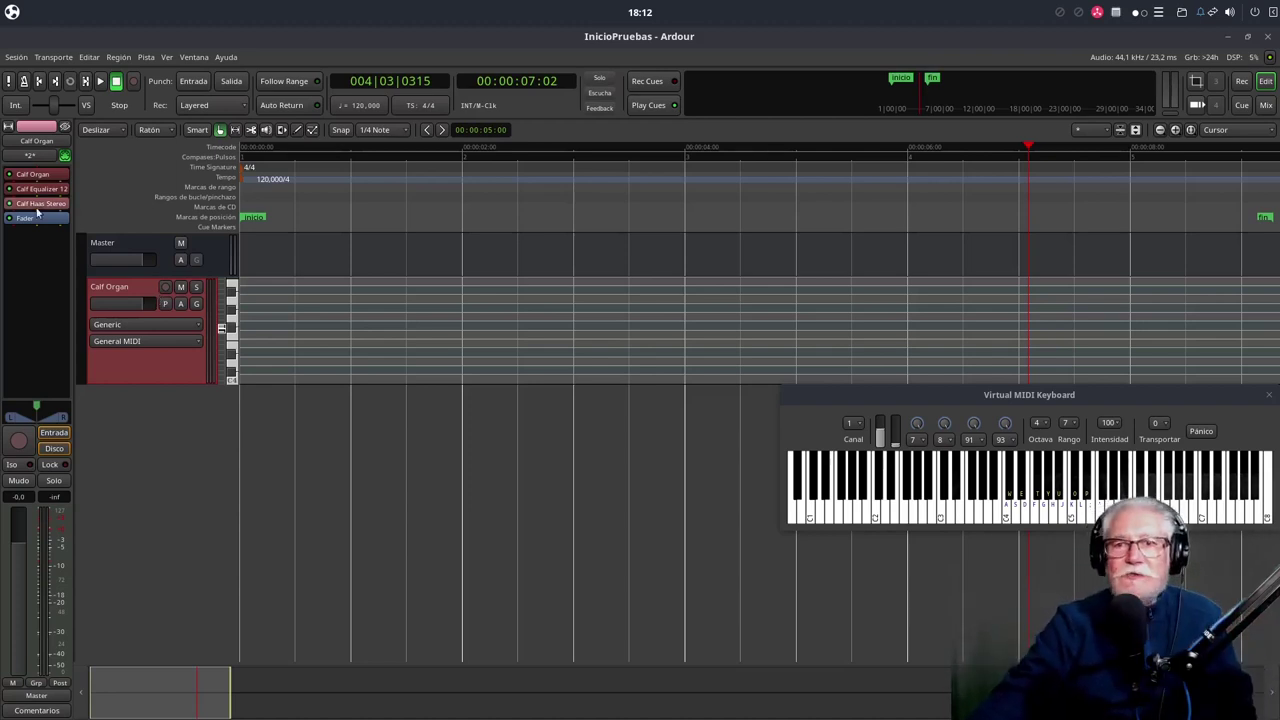
Show the Calf Organ plugin interface from the track's processor list and play several notes on the virtual MIDI keyboard.
double_click(38, 174)
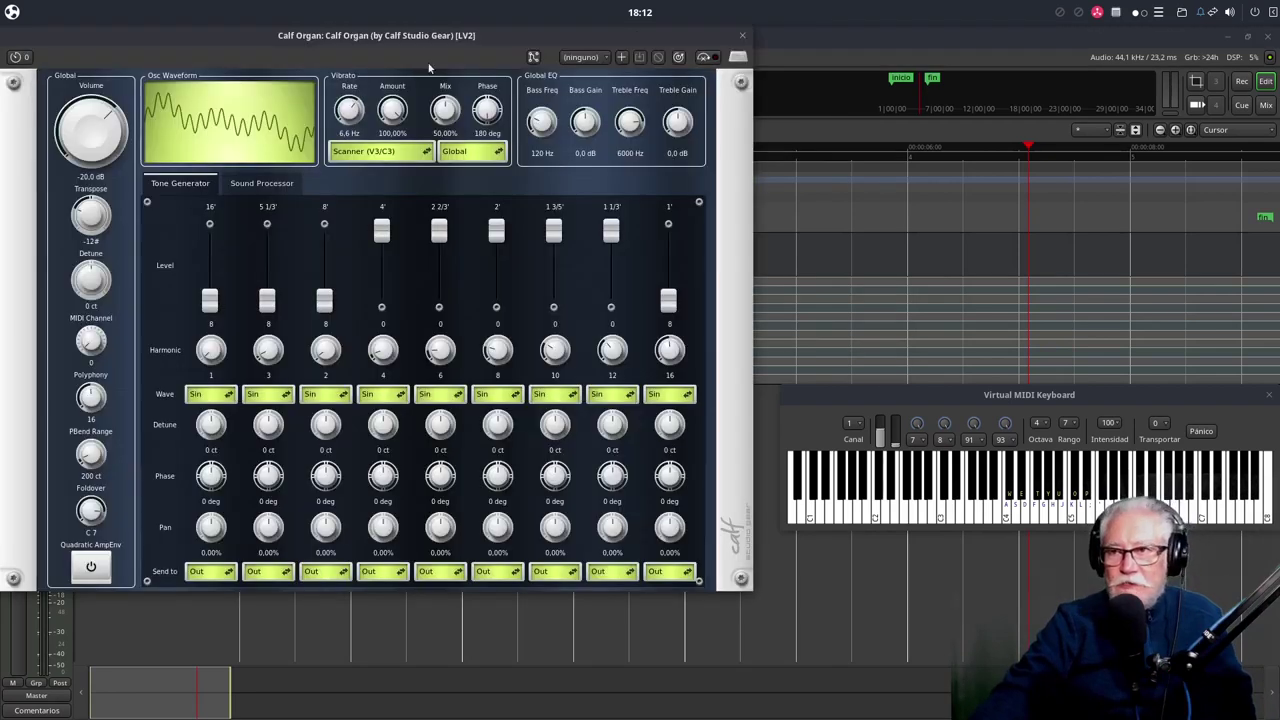
left_click_drag(466, 52, 494, 101)
left_click_drag(483, 74, 473, 74)
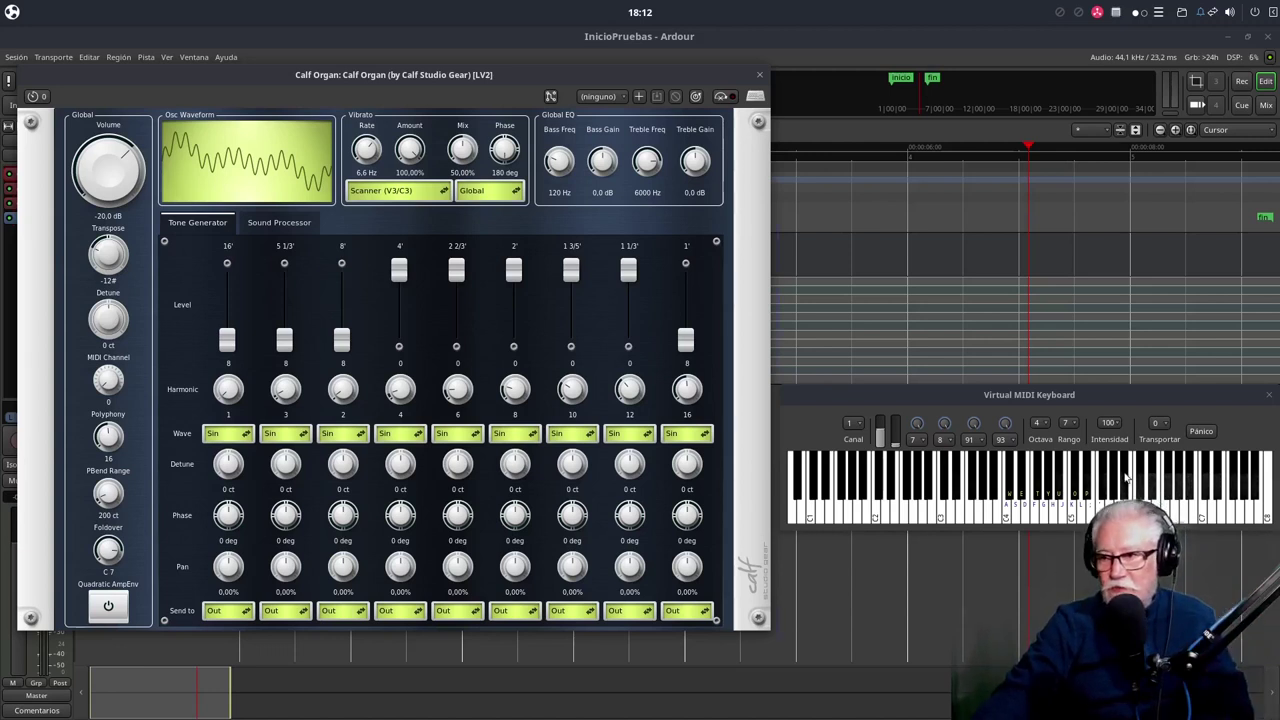
left_click(1008, 520)
left_click(1052, 519)
left_click(1083, 517)
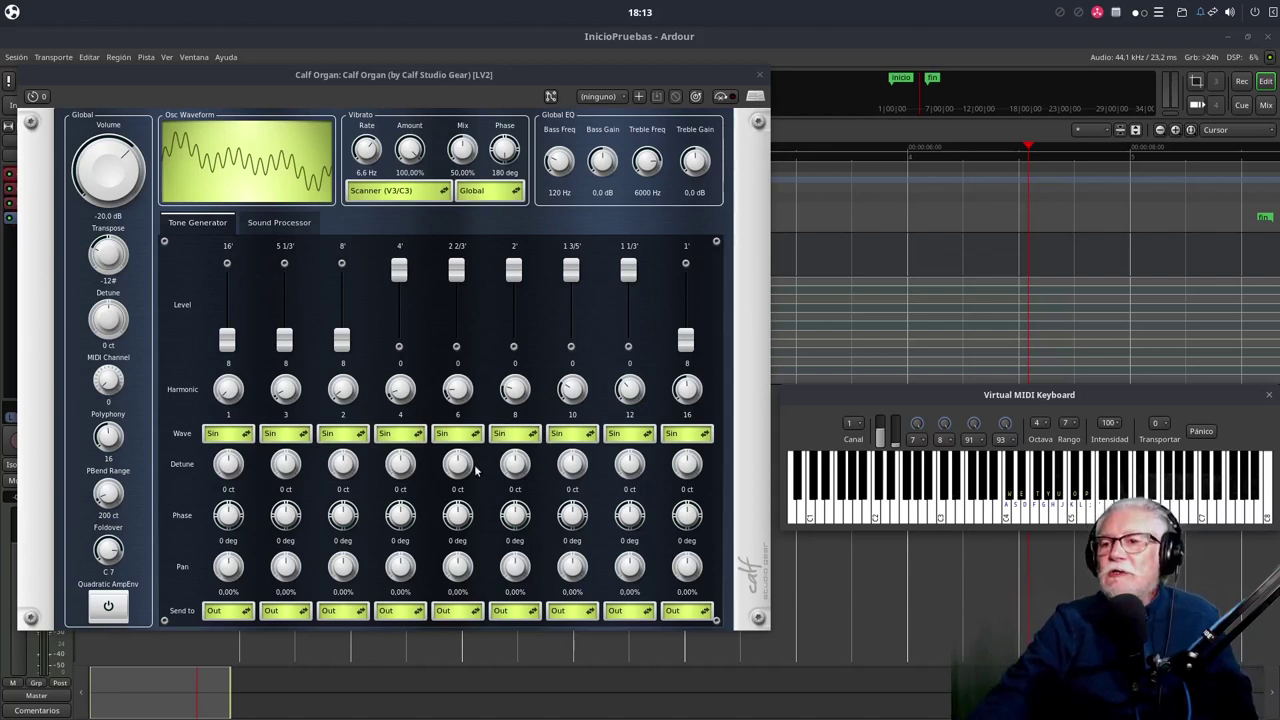
Set the organ's 8' level to about 3.564, 5 1/3' to about 5.861 and 16' to about 5.386, and play test notes.
left_click_drag(341, 342, 341, 300)
left_click_drag(286, 347, 227, 316)
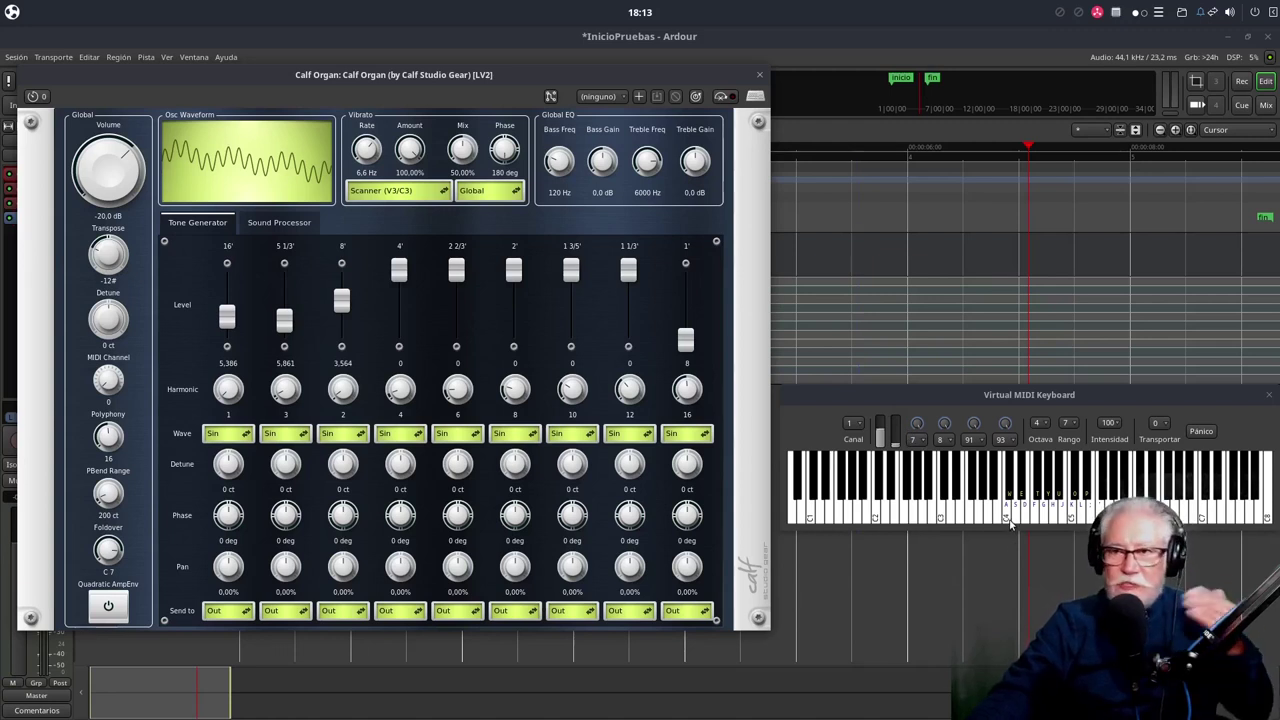
left_click(1008, 515)
left_click(988, 512)
left_click(960, 512)
left_click(982, 514)
left_click(1000, 512)
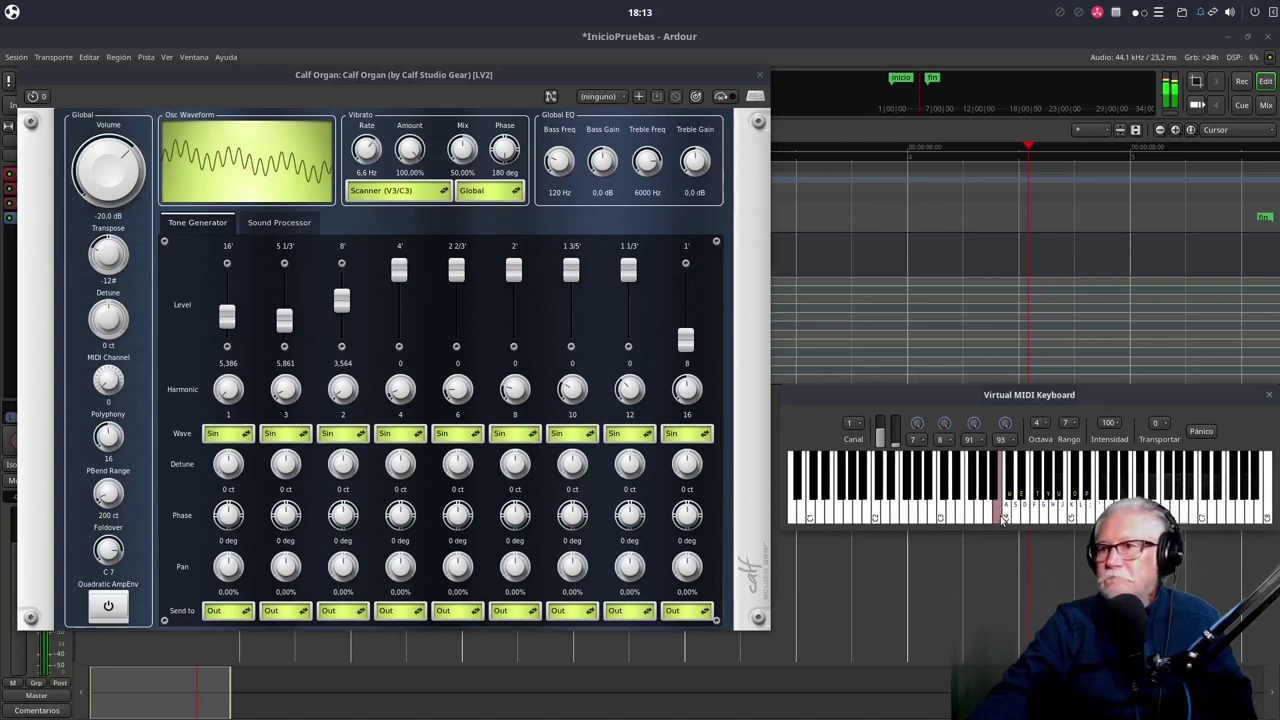
left_click(1034, 512)
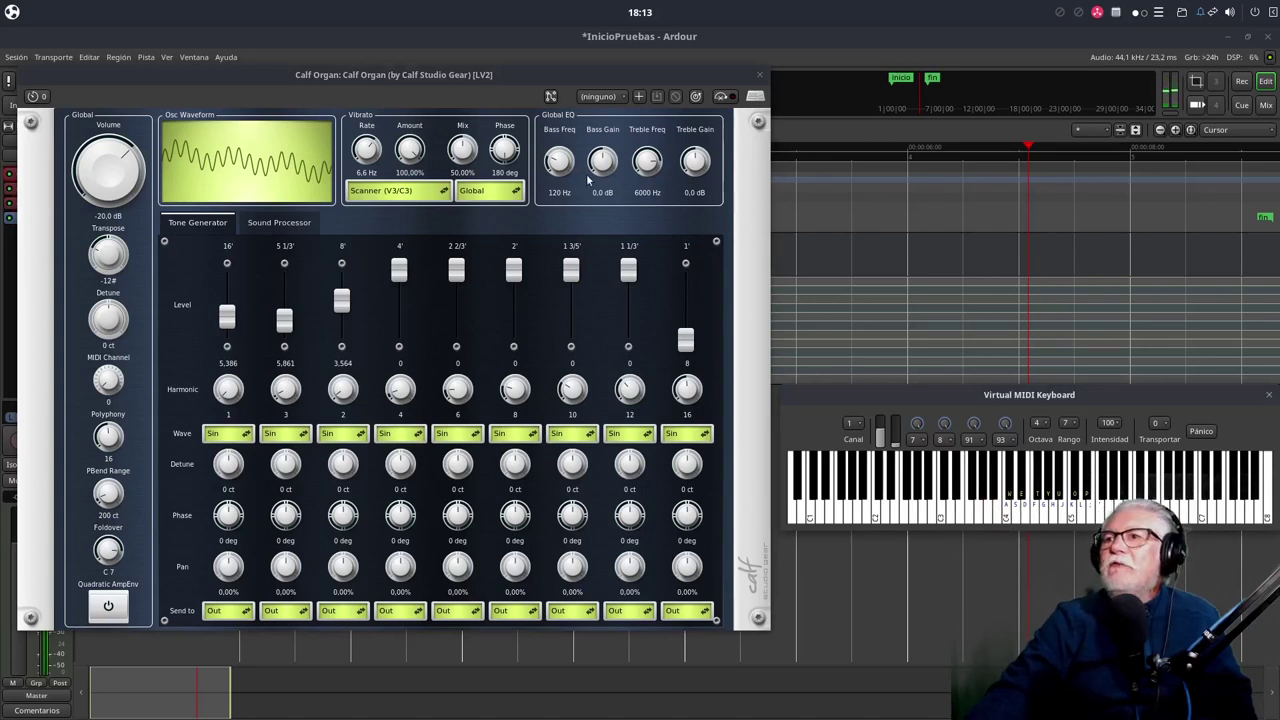
Raise the organ's Bass Freq to about 533.558 Hz and play test notes on the virtual MIDI keyboard.
left_click_drag(555, 167, 559, 128)
left_click(988, 512)
left_click(1013, 518)
left_click_drag(987, 512, 969, 512)
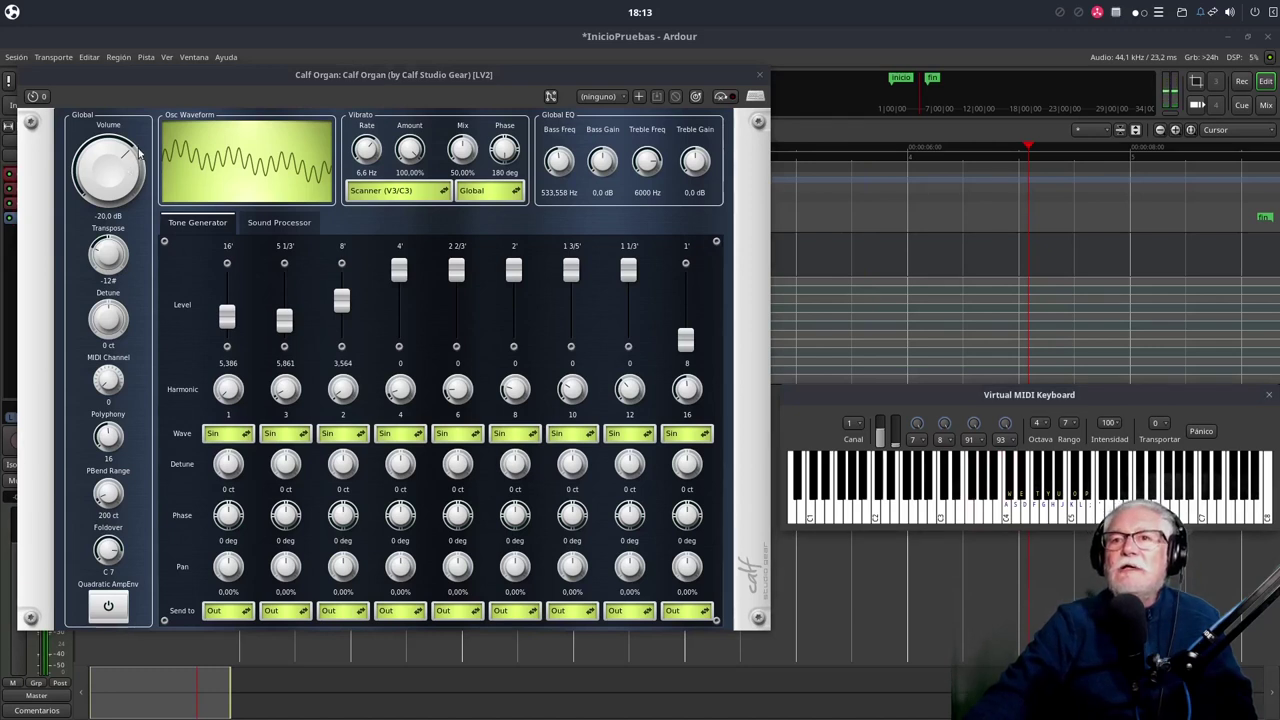
Test the organ's volume at about -12.3 dB, set it to about -19.3 dB, and close the Calf Organ plugin.
scroll(137, 168, "down", 1)
left_click_drag(137, 168, 138, 148)
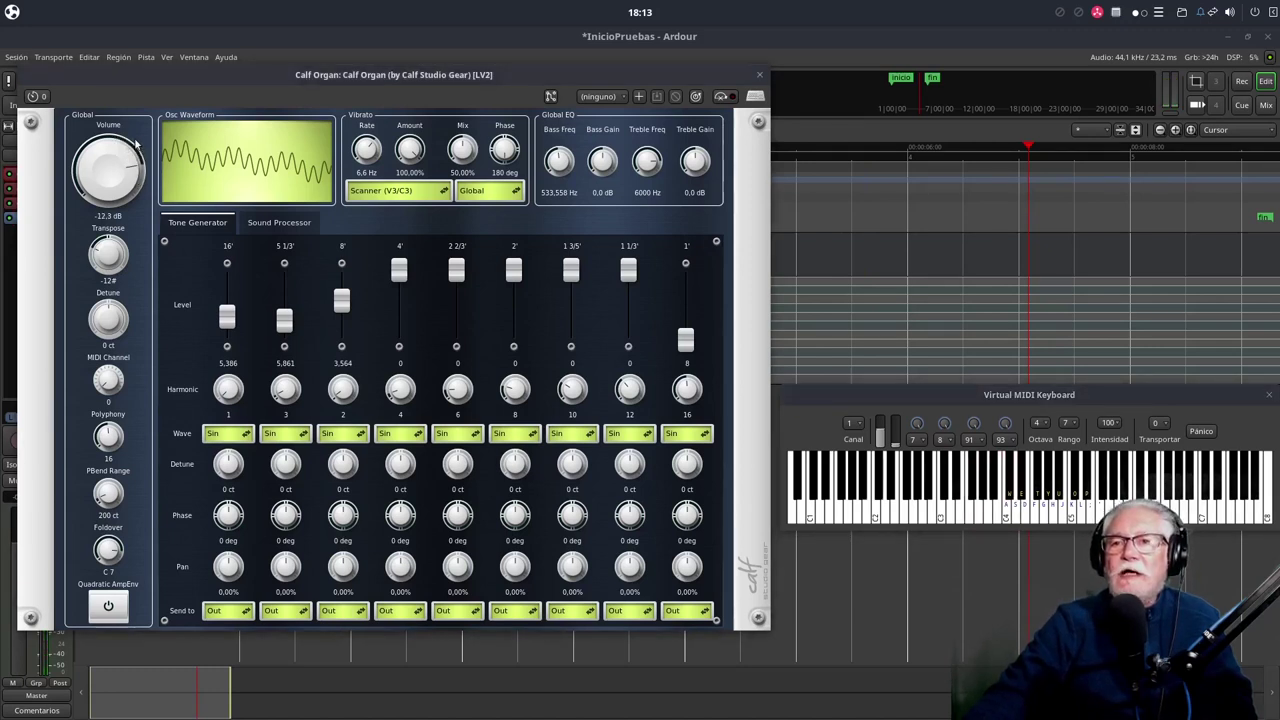
left_click_drag(1009, 520, 1026, 520)
left_click_drag(93, 150, 124, 229)
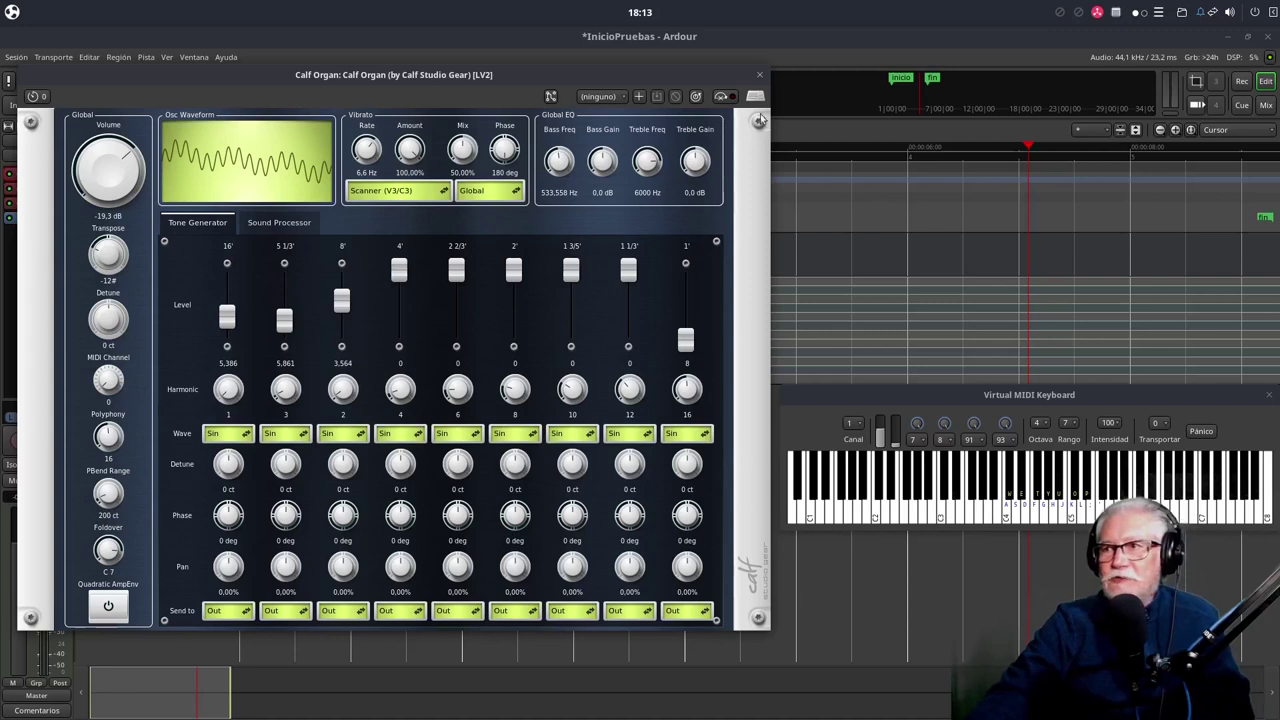
left_click(759, 75)
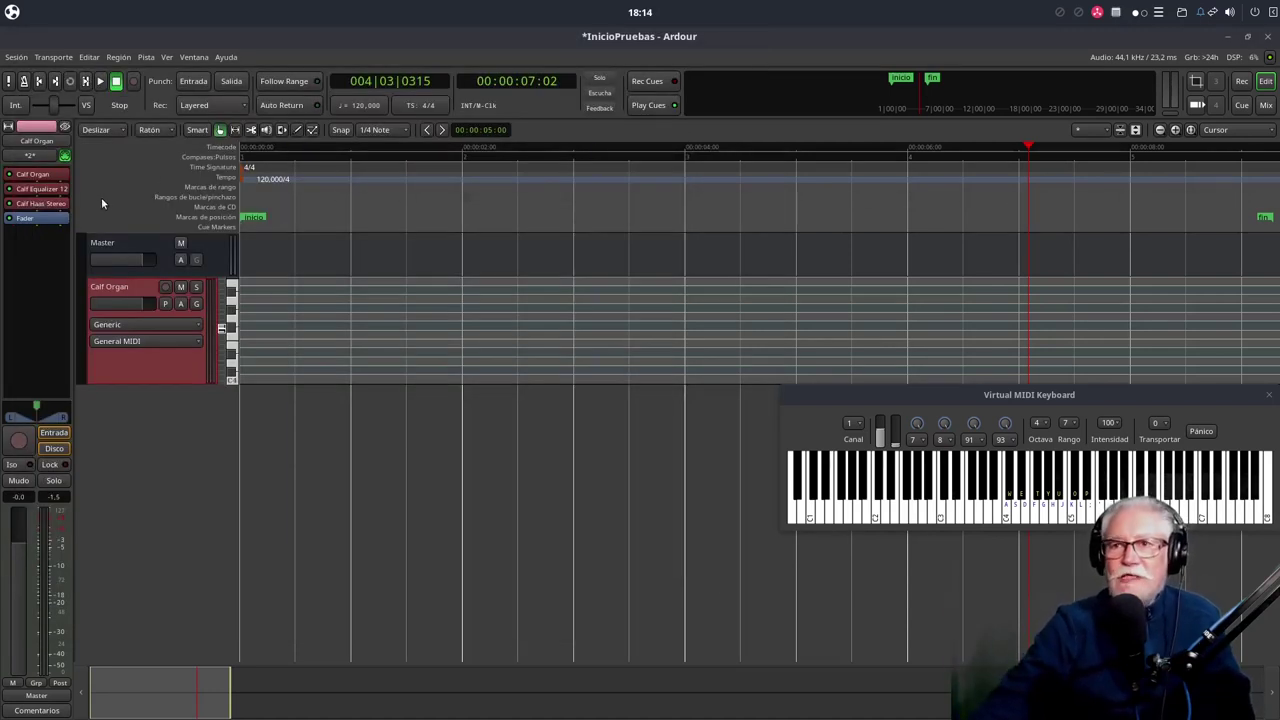
Mark the Calf Organ plugin as a favourite in the plugin manager and close the manager.
left_click(191, 57)
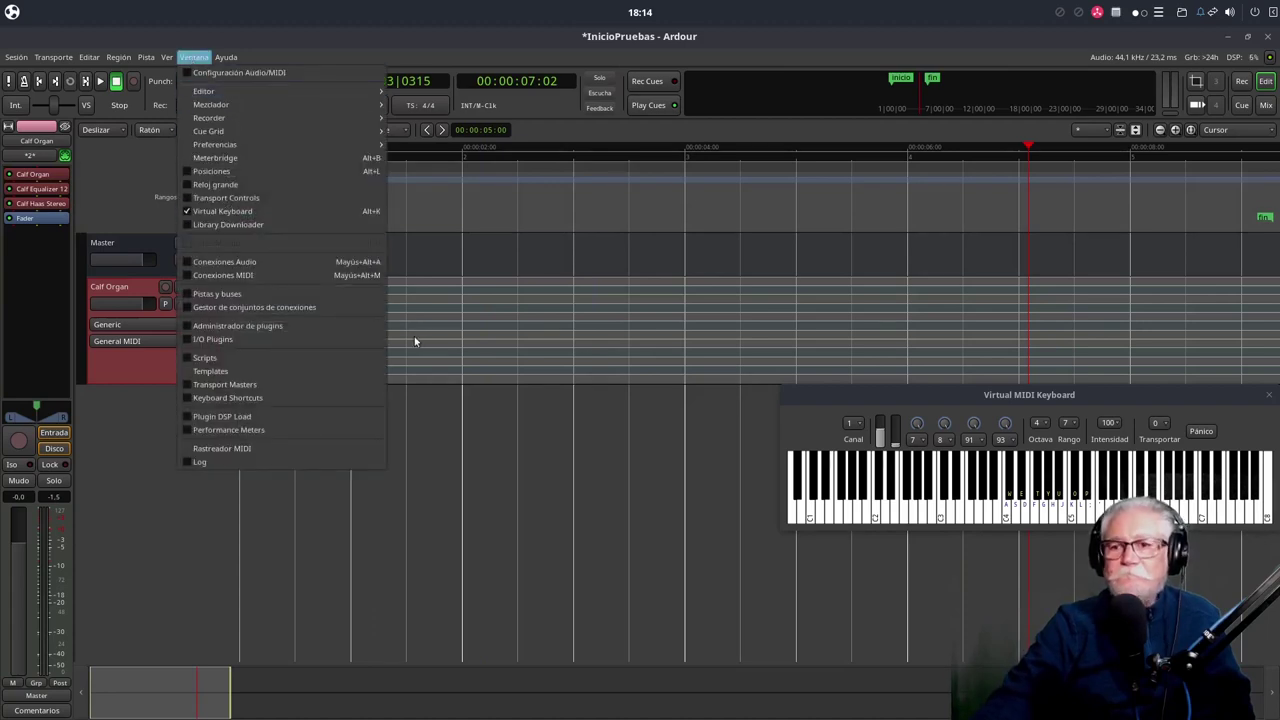
left_click(226, 328)
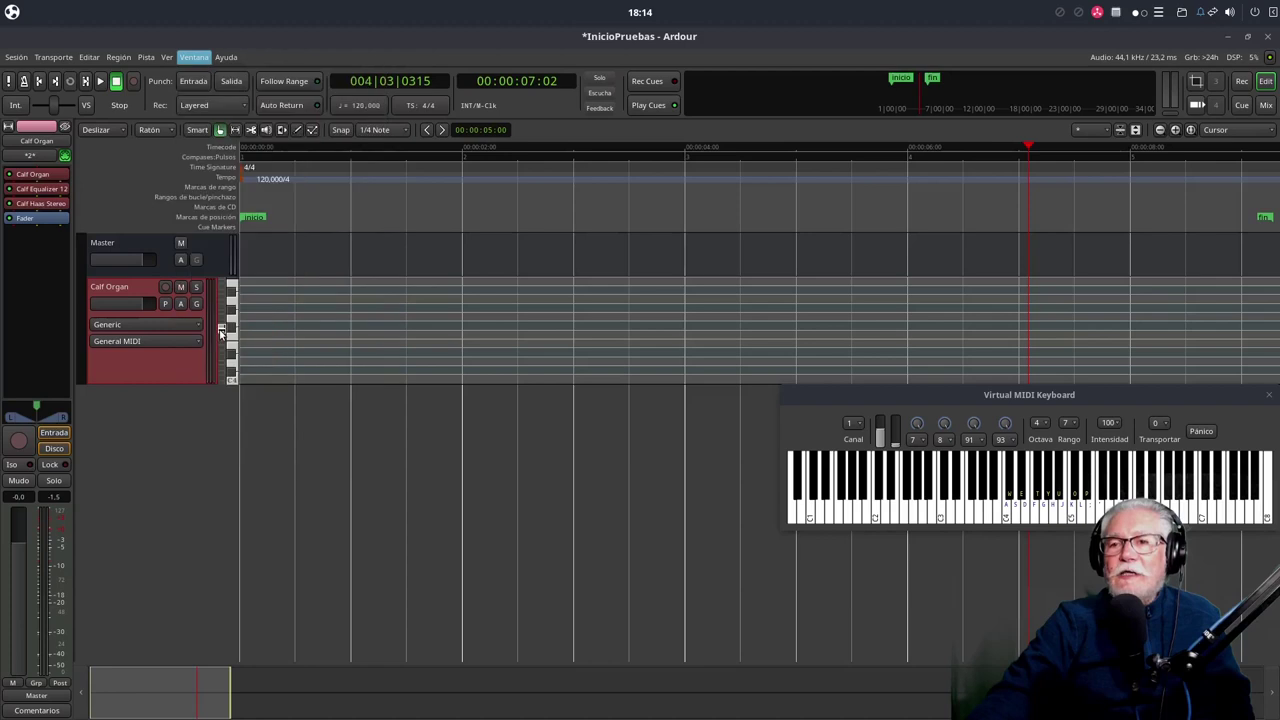
scroll(393, 442, "down", 15)
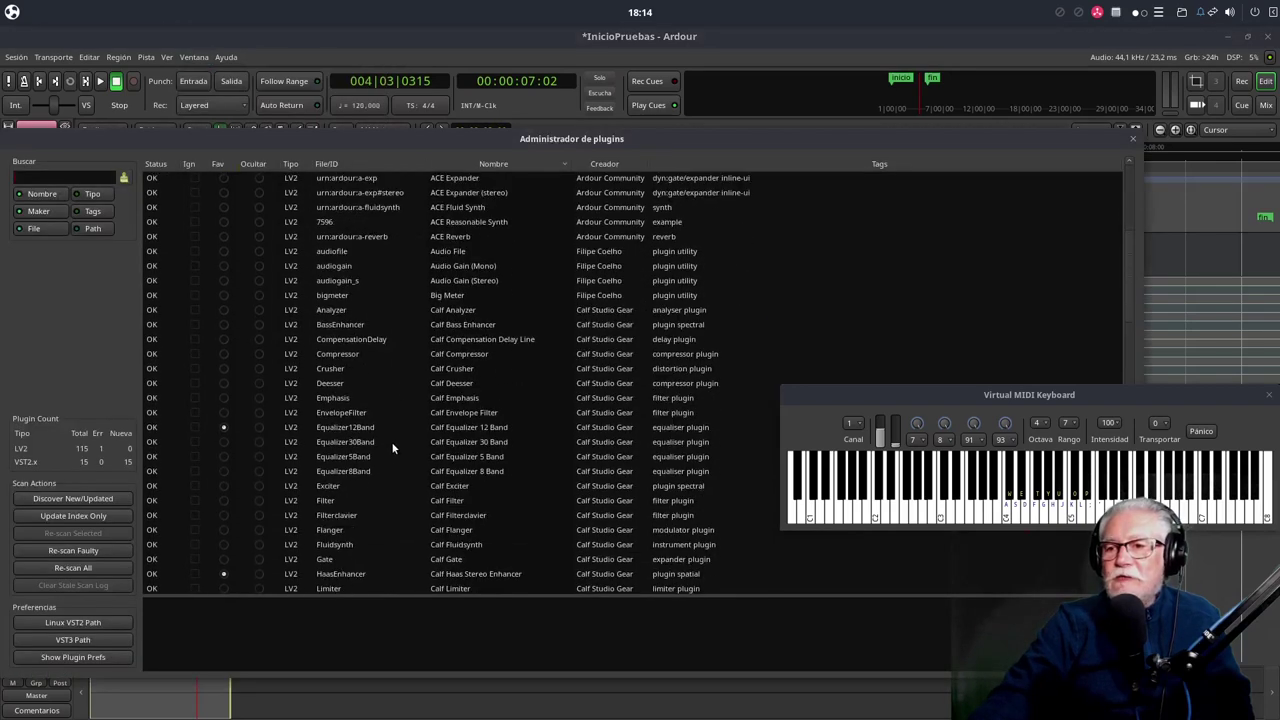
scroll(391, 441, "down", 1)
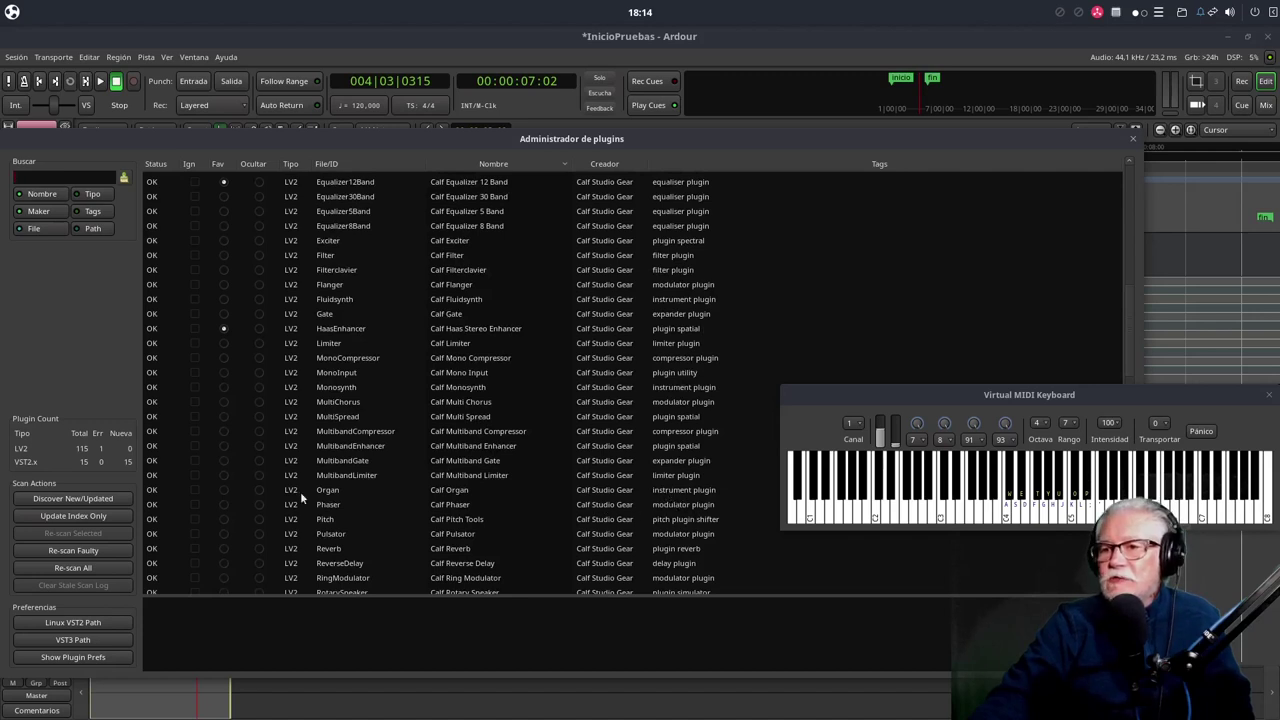
left_click(225, 494)
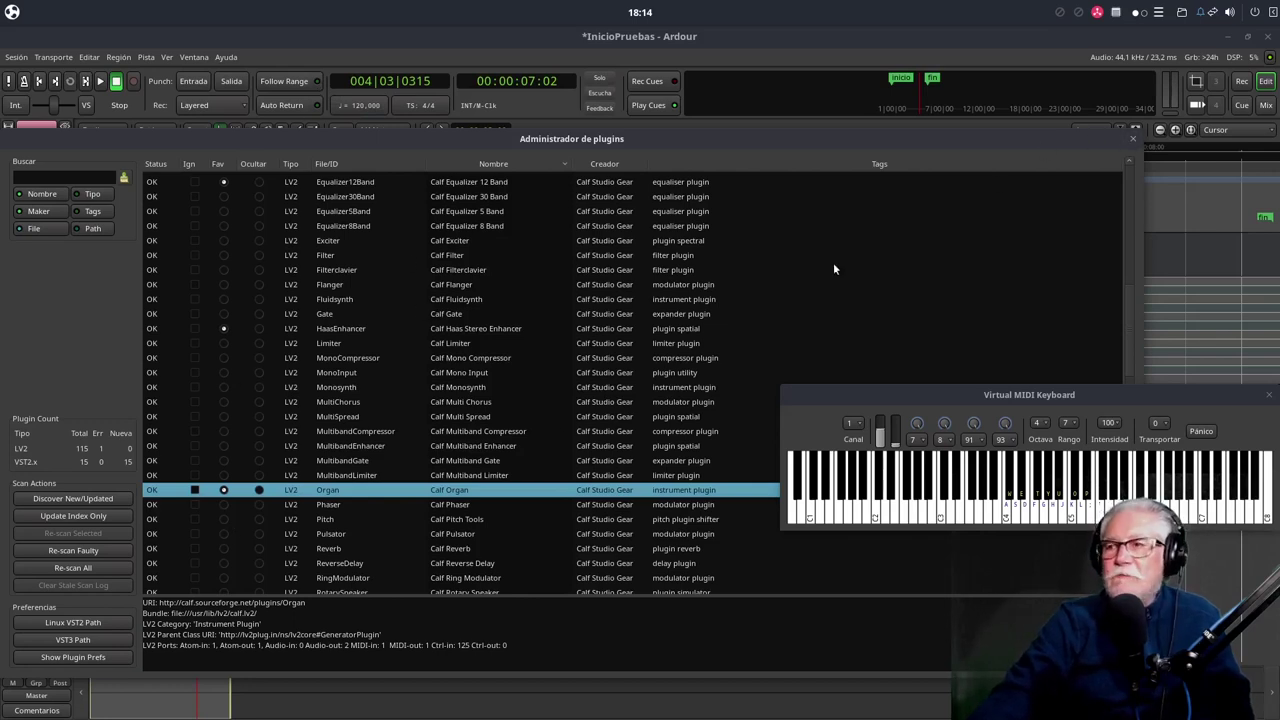
left_click(1134, 131)
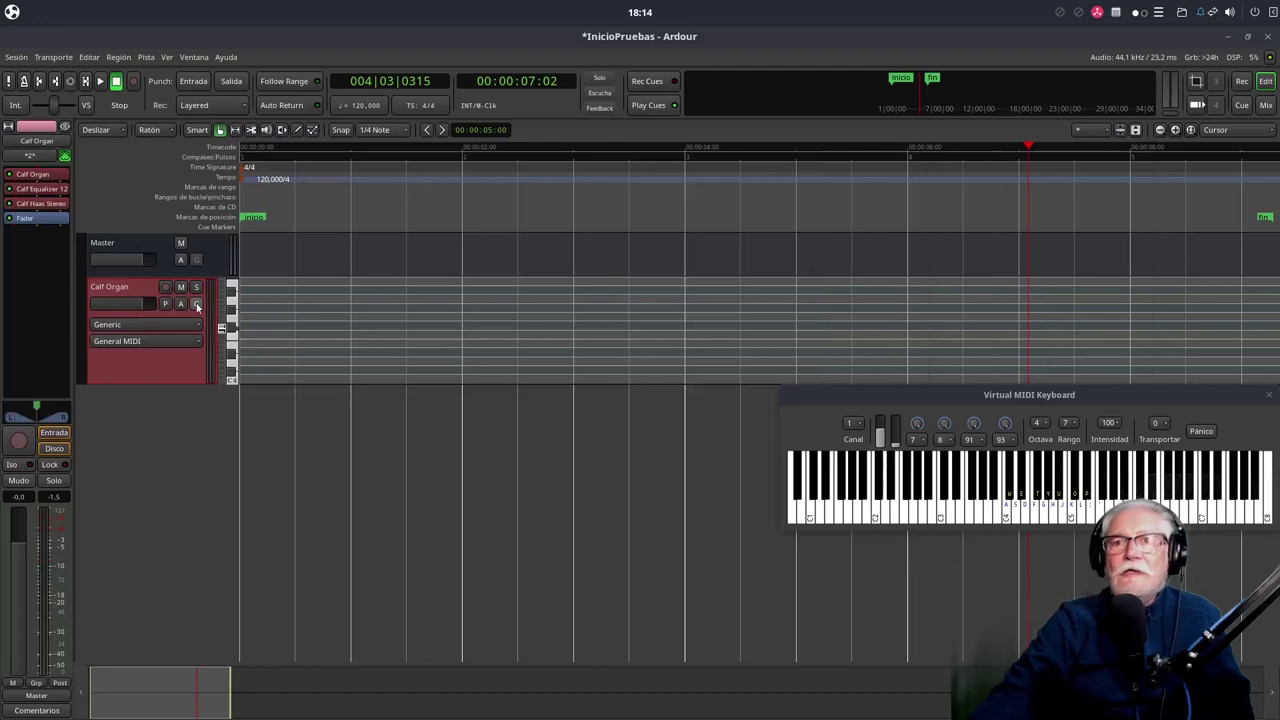
Show the Calf Equalizer 12 Band interface from the track, play test notes on the virtual keyboard, and close the plugin.
double_click(21, 190)
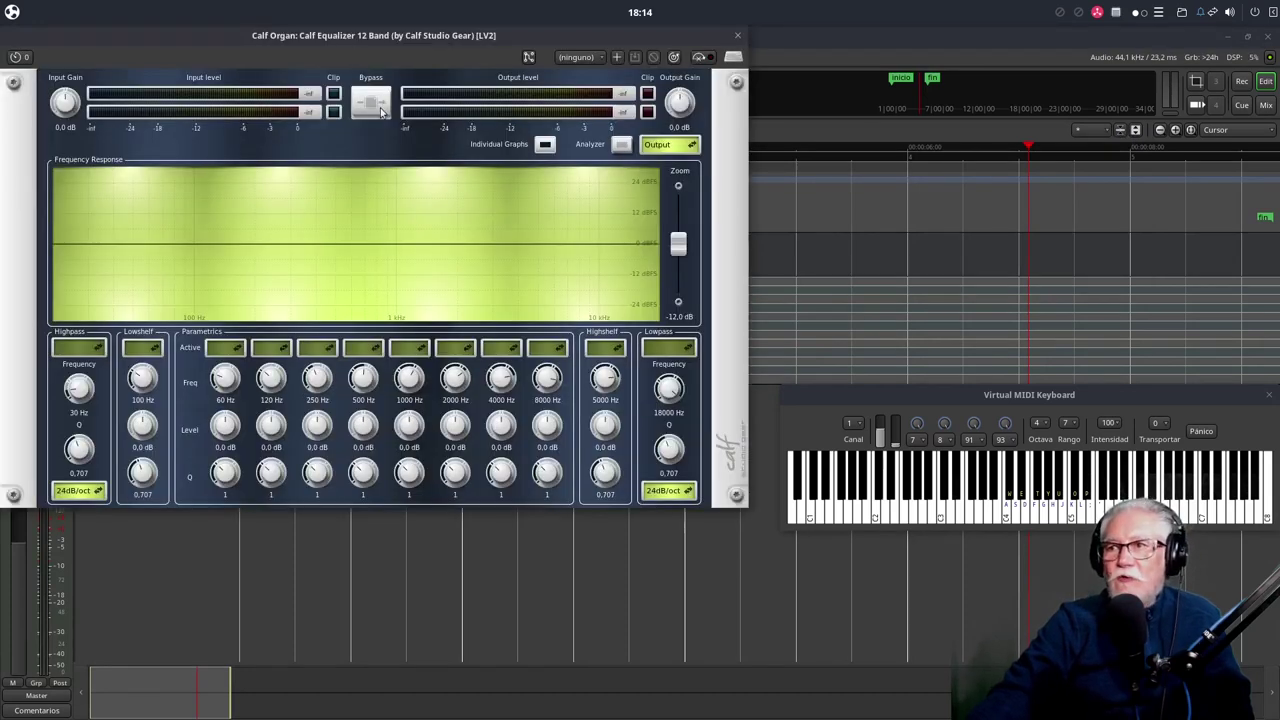
left_click_drag(415, 38, 475, 144)
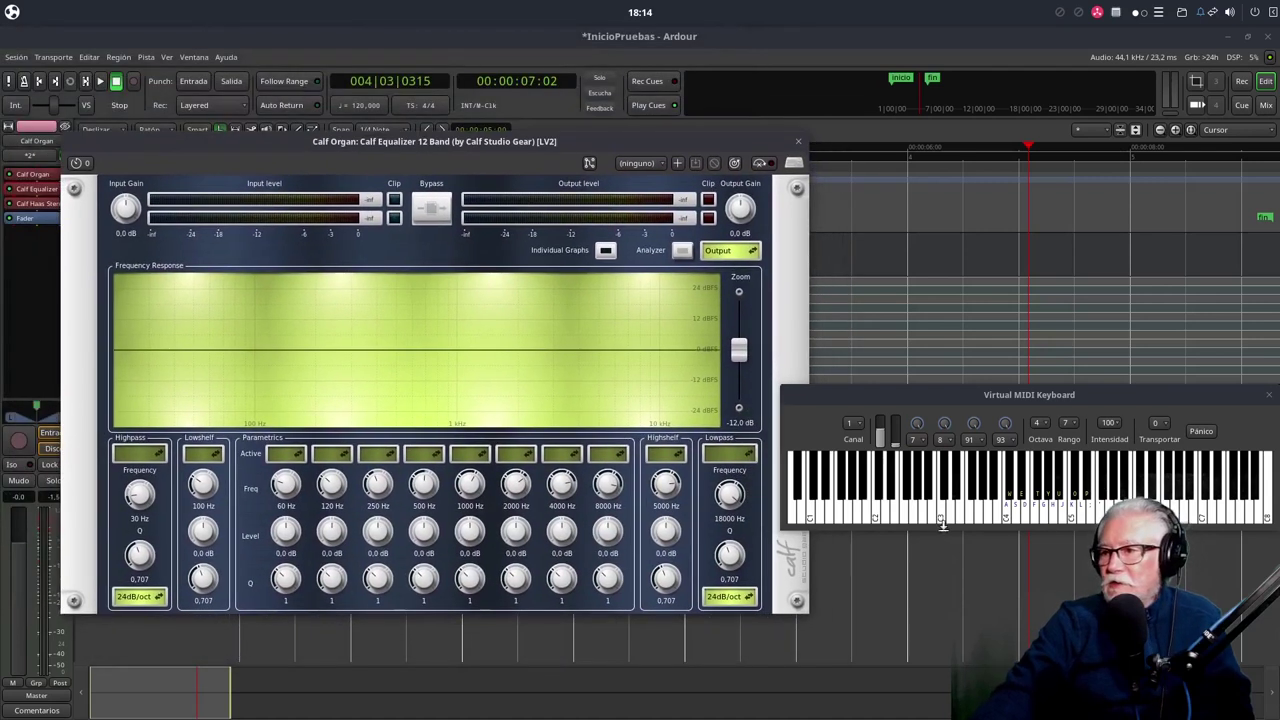
left_click(1005, 518)
left_click(1040, 515)
left_click(997, 513)
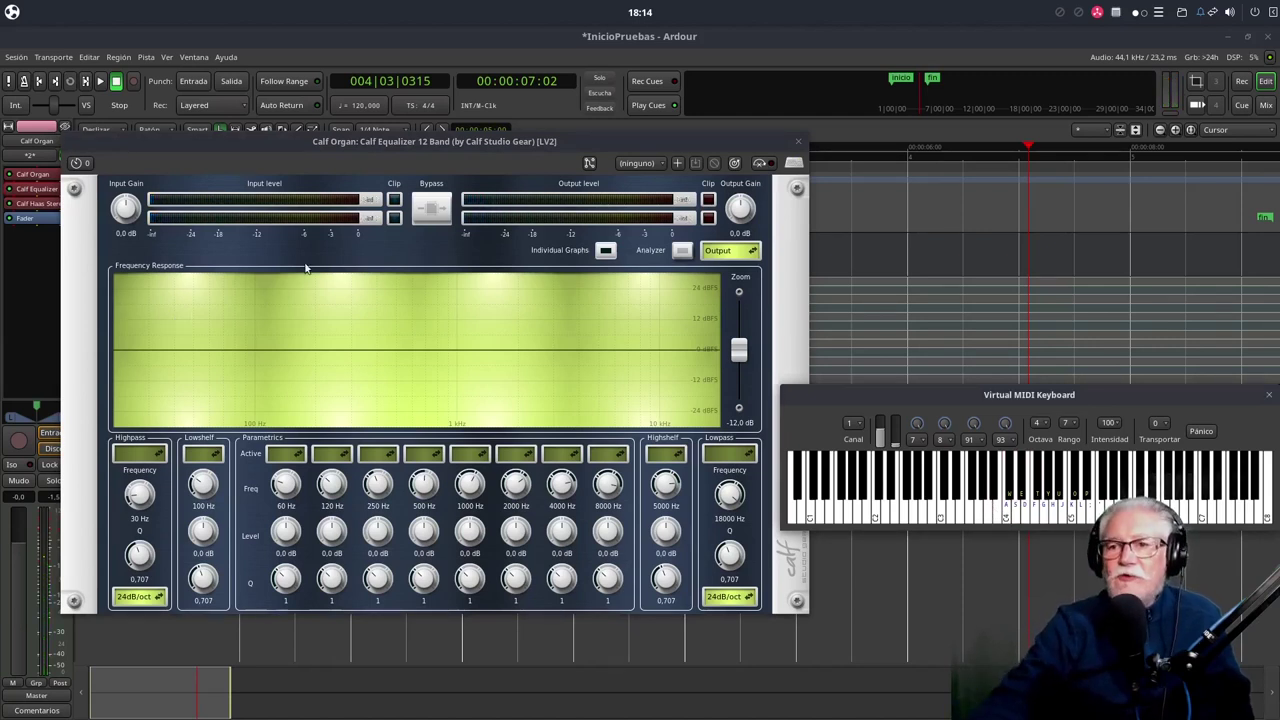
left_click(1016, 516)
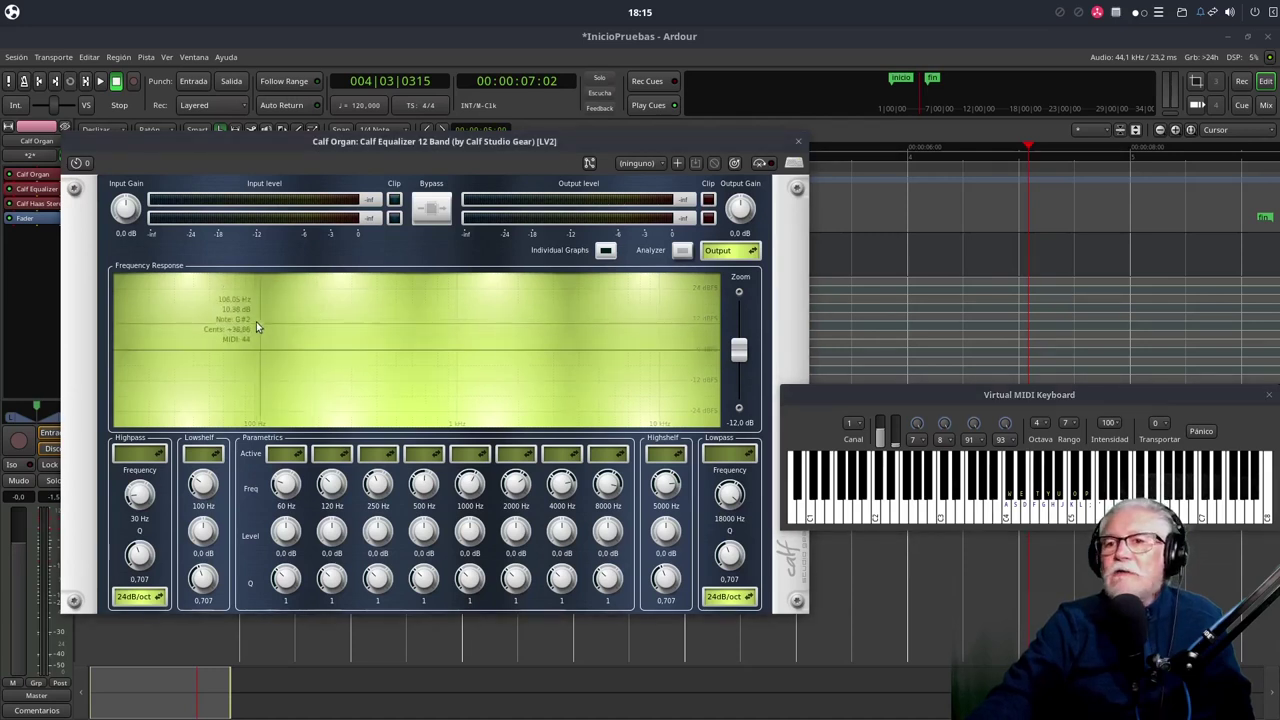
left_click(950, 505)
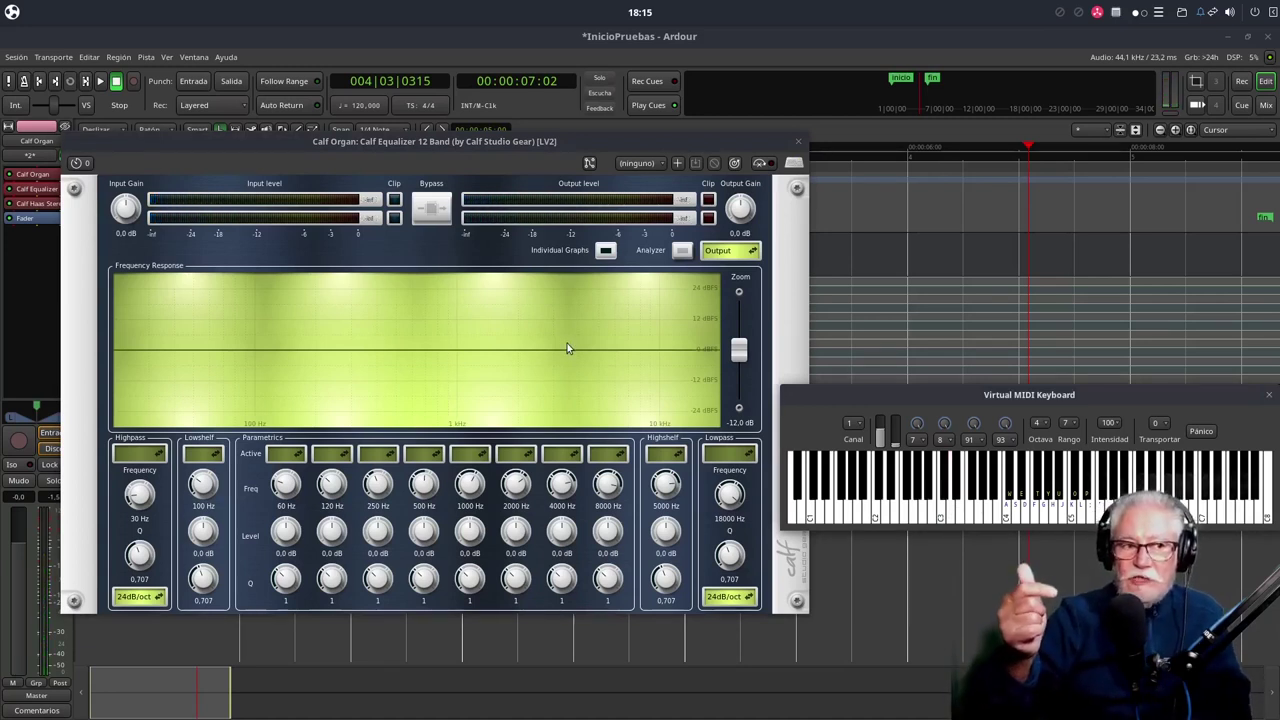
left_click(797, 142)
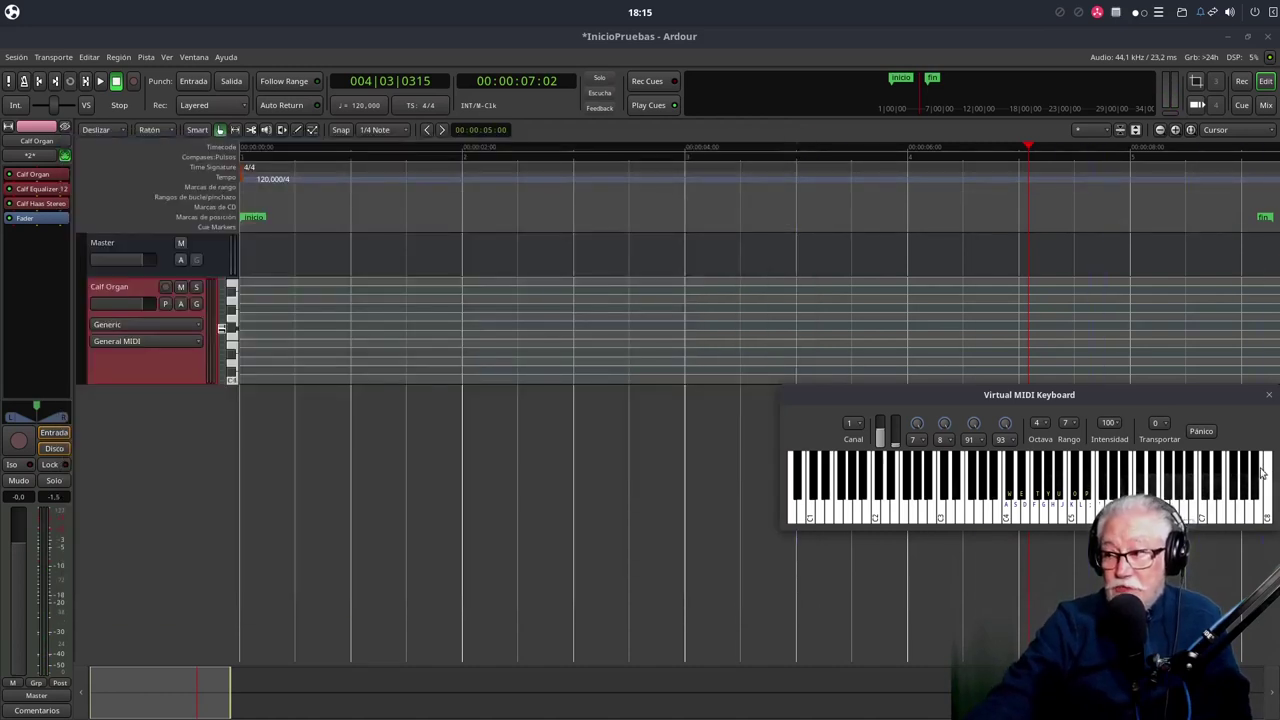
Close the virtual MIDI keyboard and quit Ardour, saving the InicioPruebas session.
left_click(1269, 395)
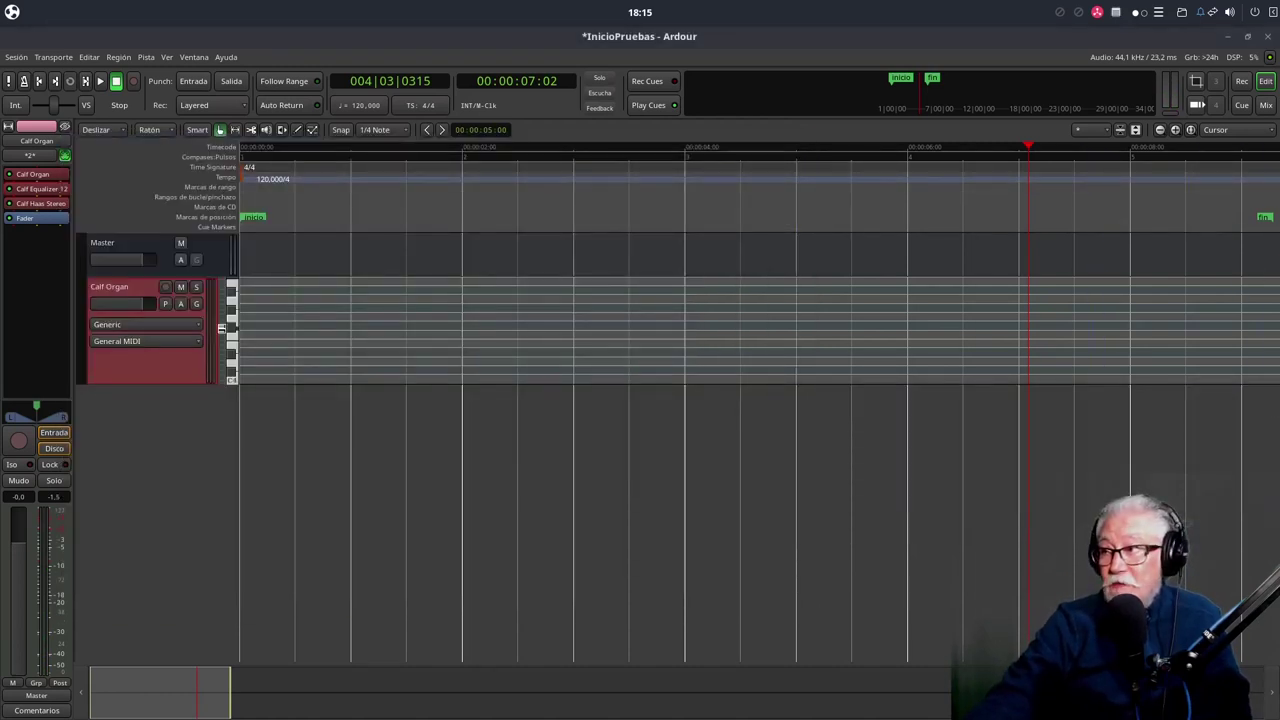
left_click(1268, 36)
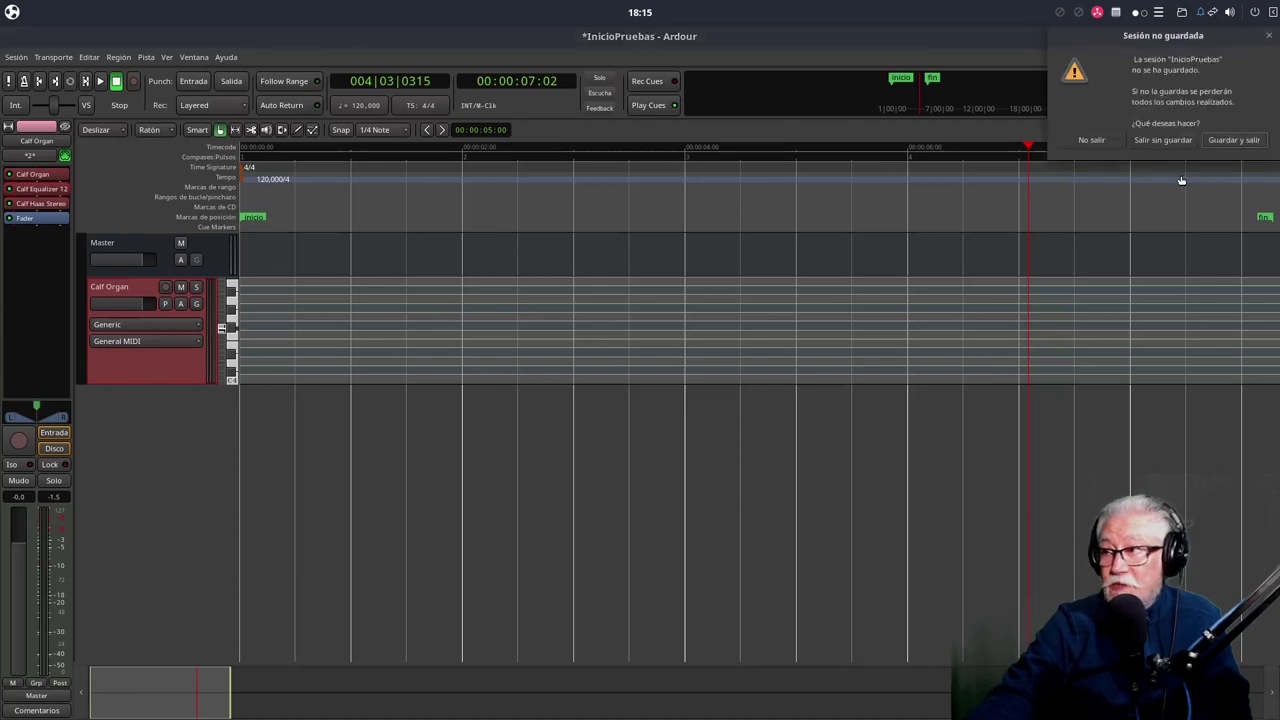
left_click(1224, 140)
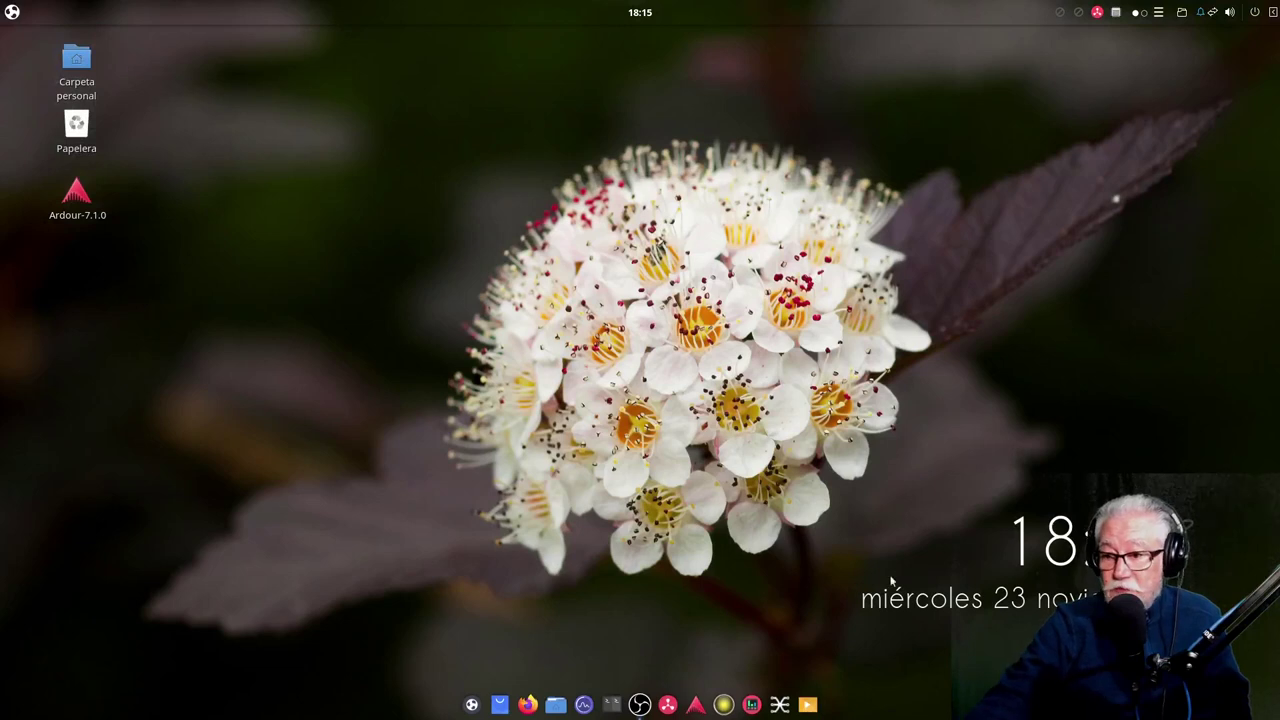
Launch Carla and add the Calf Equalizer 12 Band plugin to the rack.
left_click(754, 704)
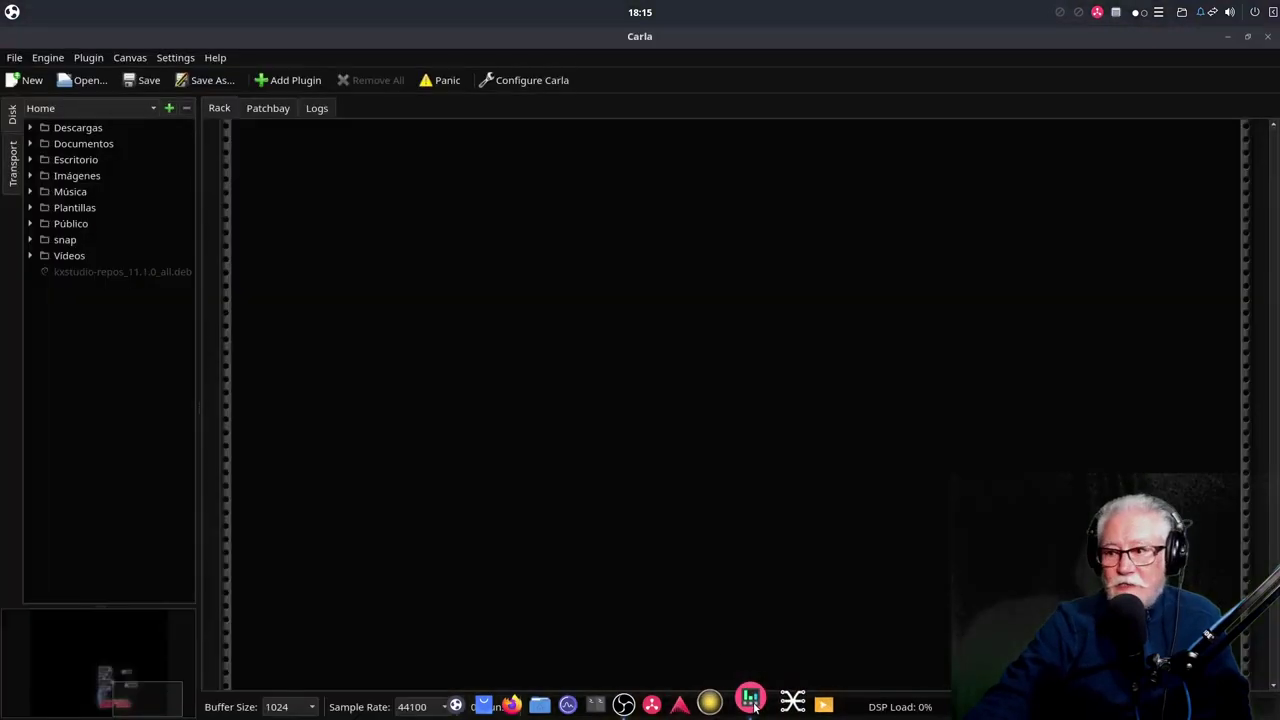
left_click(288, 83)
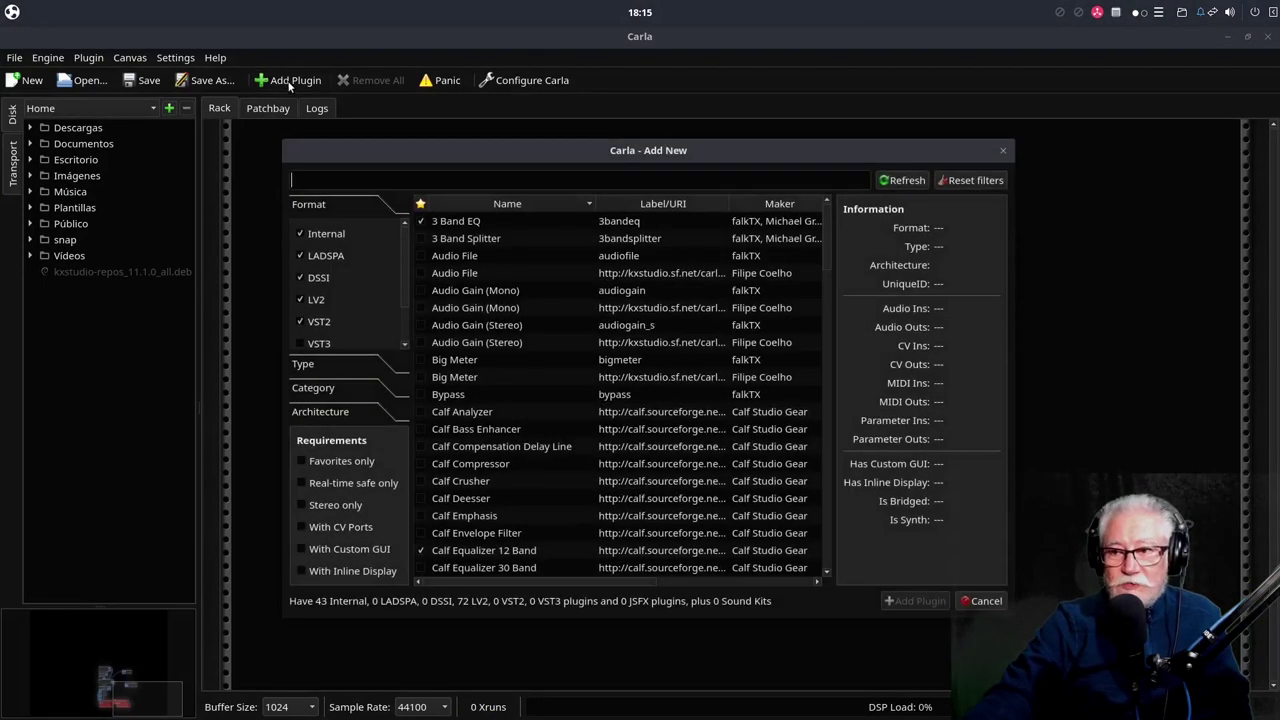
scroll(530, 440, "down", 2)
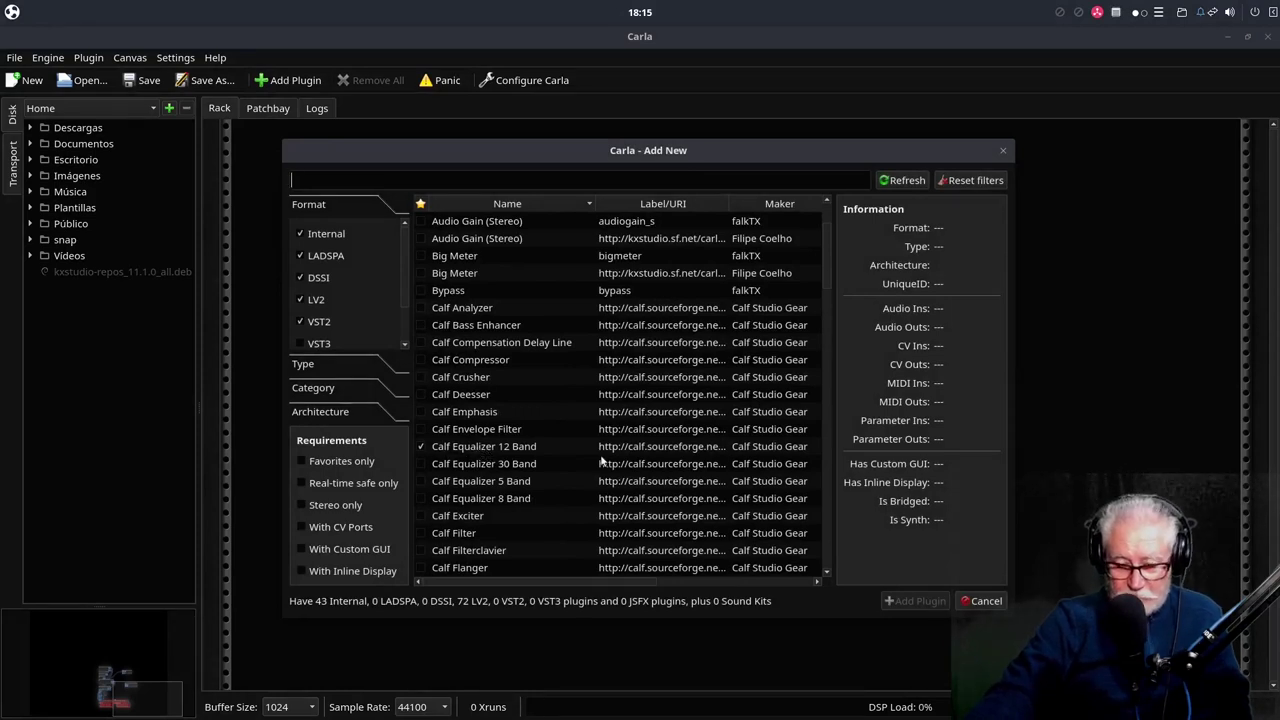
double_click(467, 446)
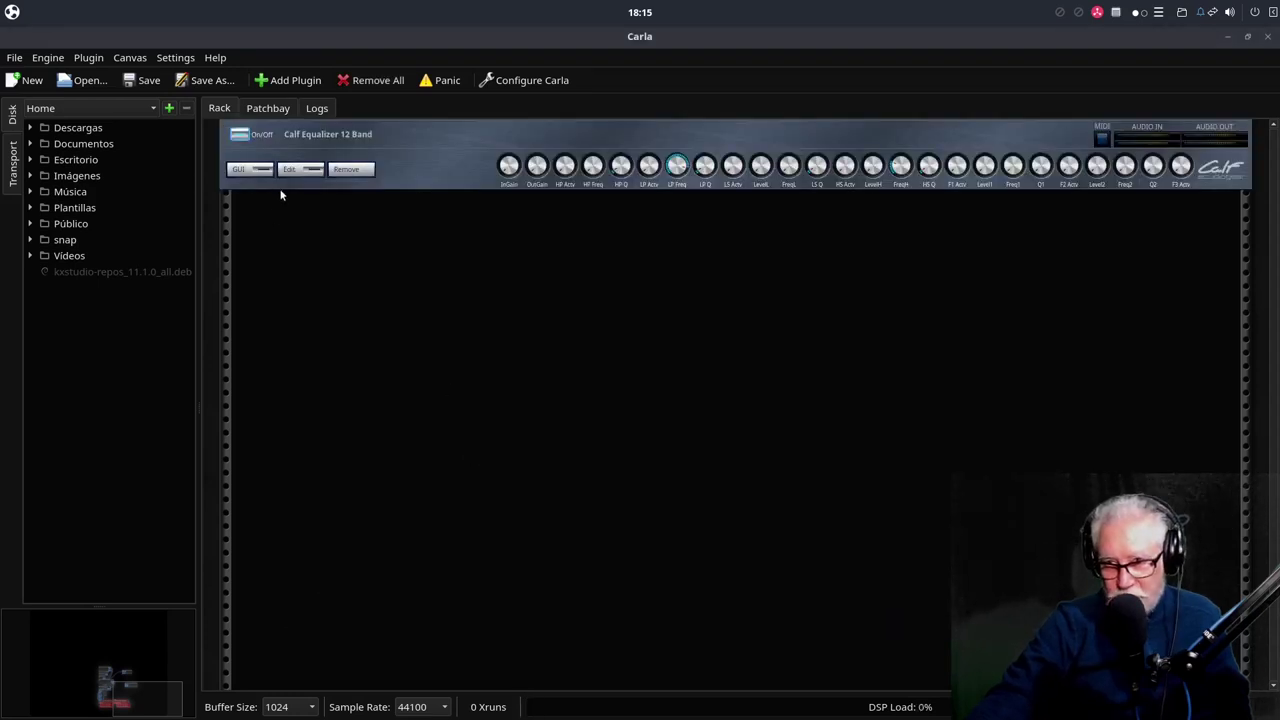
In the patchbay, place the Calf Equalizer 12 Band node below the Scarlett 4i4 playback node and move the Scarlett monitor node aside.
left_click(268, 108)
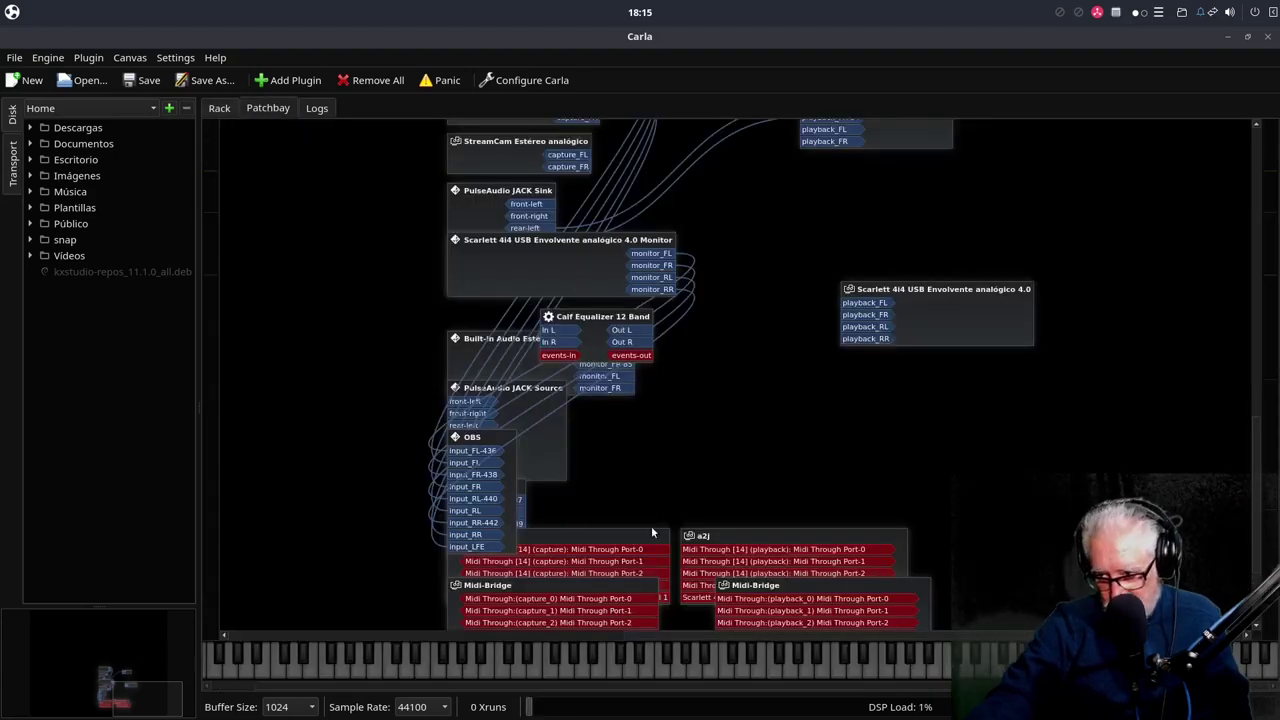
left_click_drag(606, 320, 883, 436)
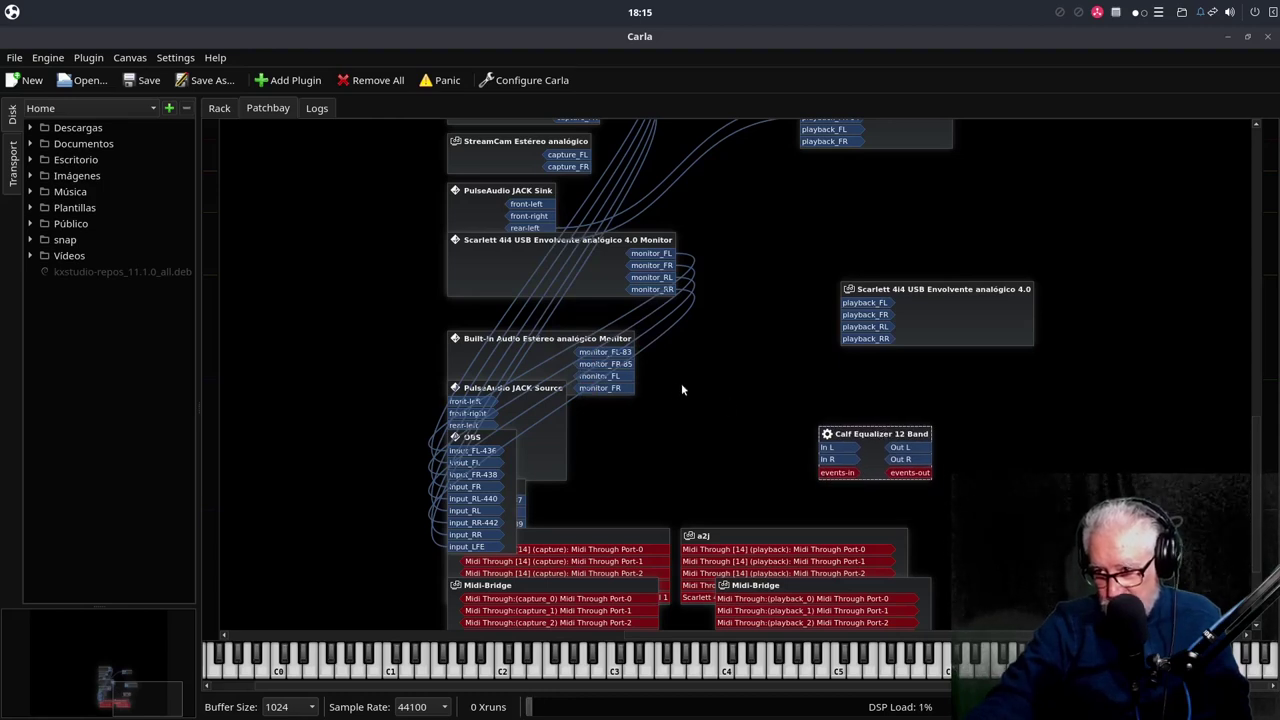
left_click_drag(474, 246, 215, 354)
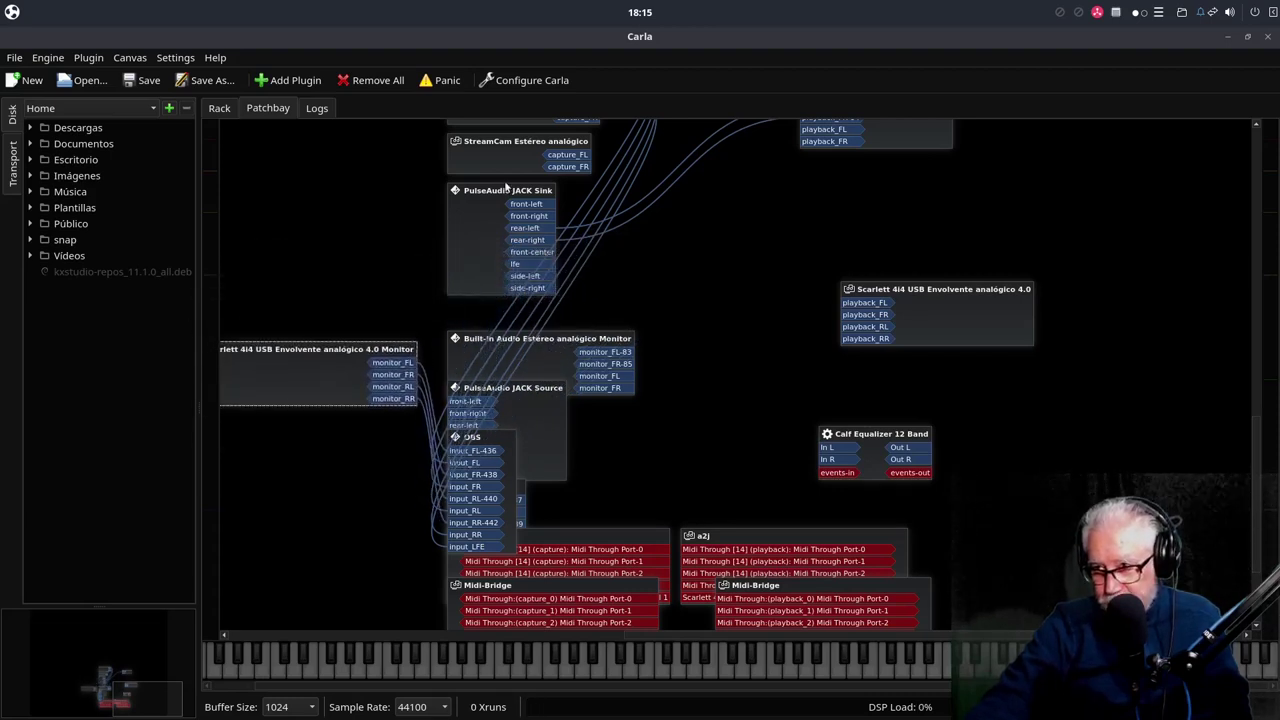
Show the Calf Equalizer 12 Band interface from its patchbay node, shifting the node and the plugin window so both can be seen.
left_click_drag(852, 434, 784, 423)
double_click(784, 423)
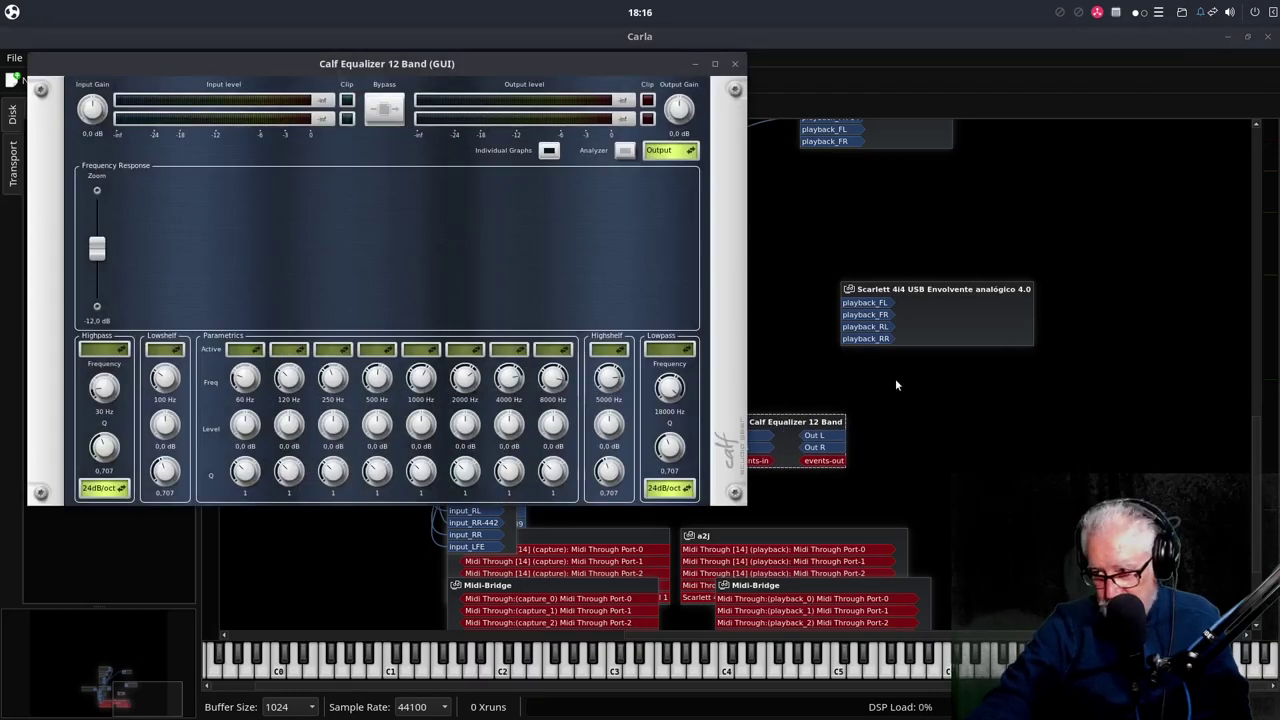
left_click_drag(797, 426, 800, 424)
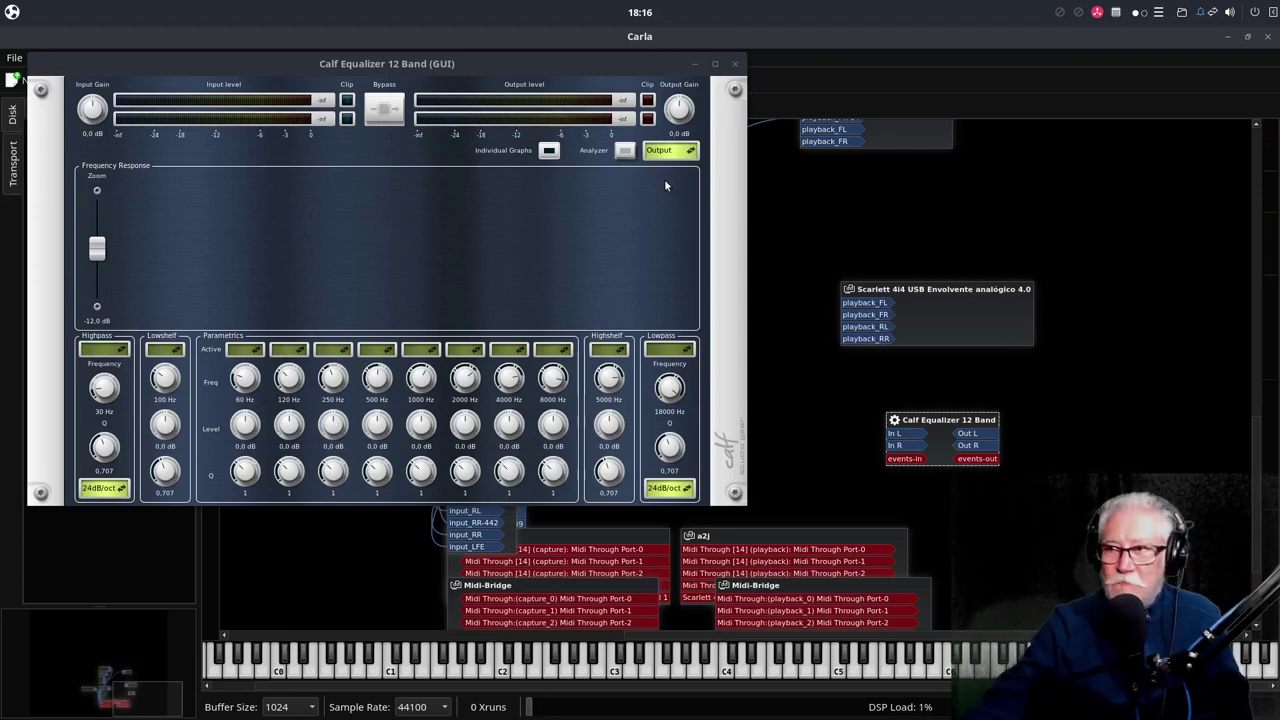
left_click_drag(650, 64, 750, 159)
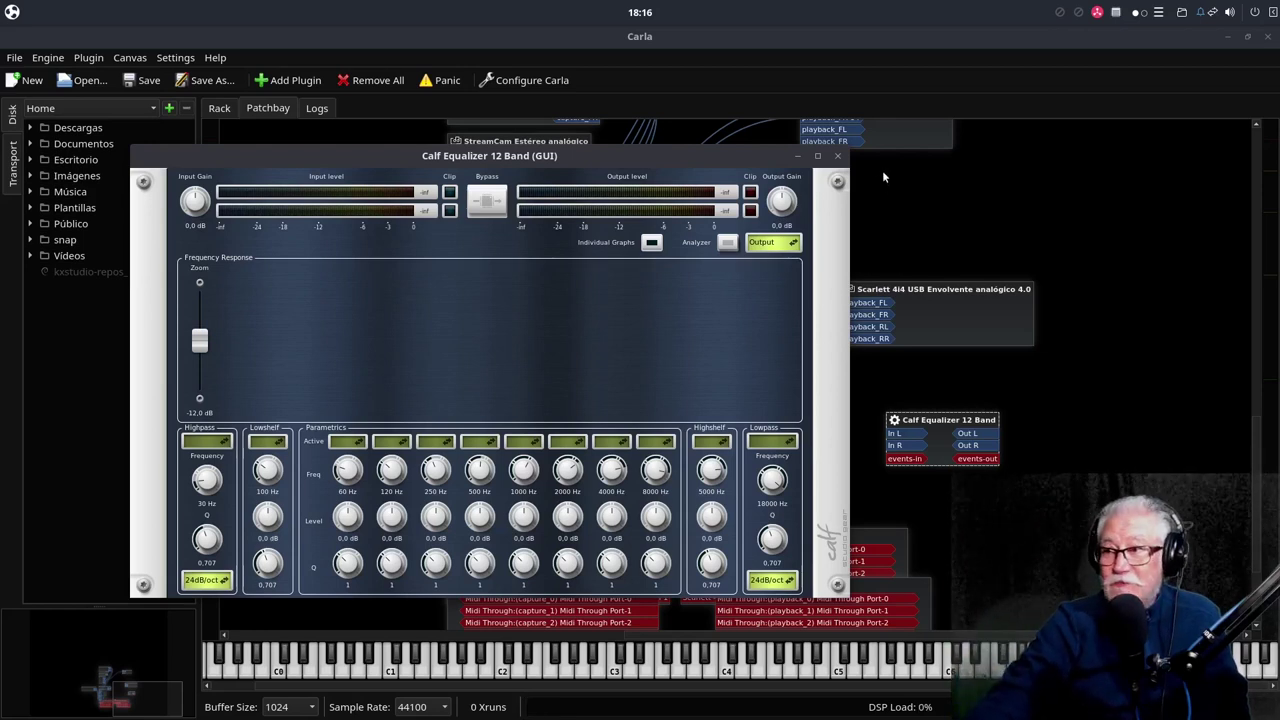
Close the Calf Equalizer 12 Band interface and quit Carla.
left_click(838, 156)
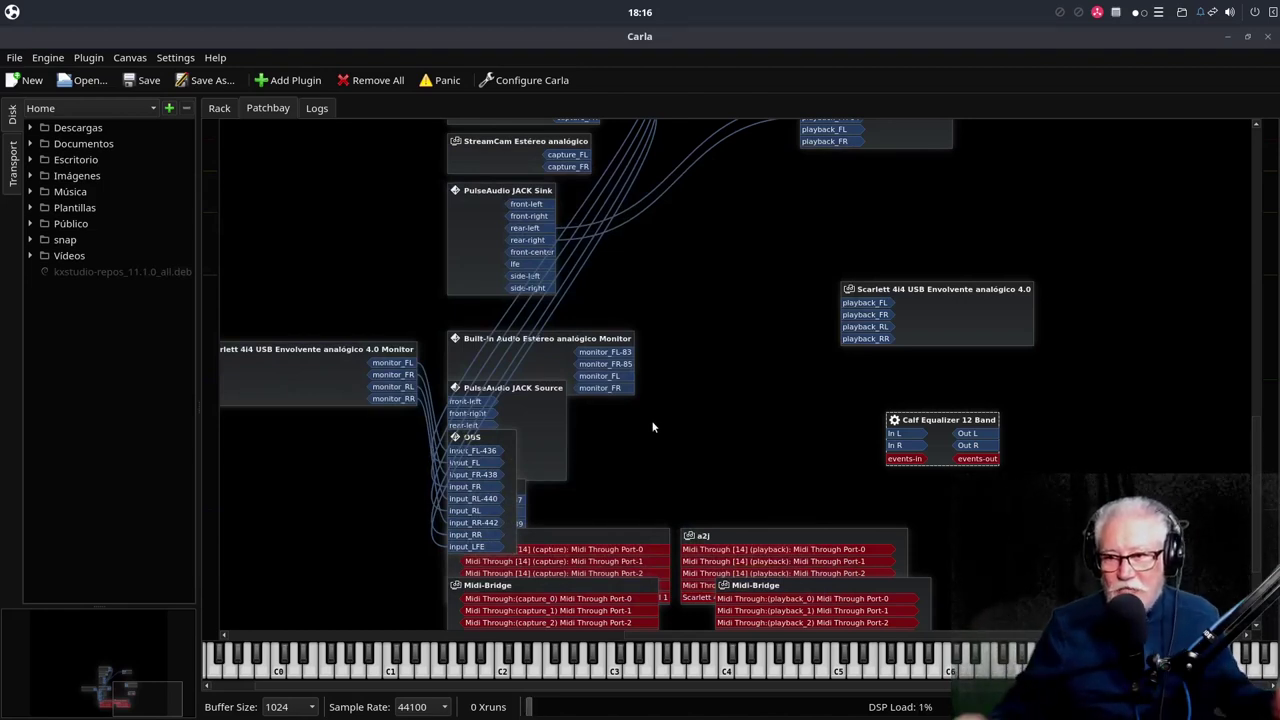
left_click(1267, 36)
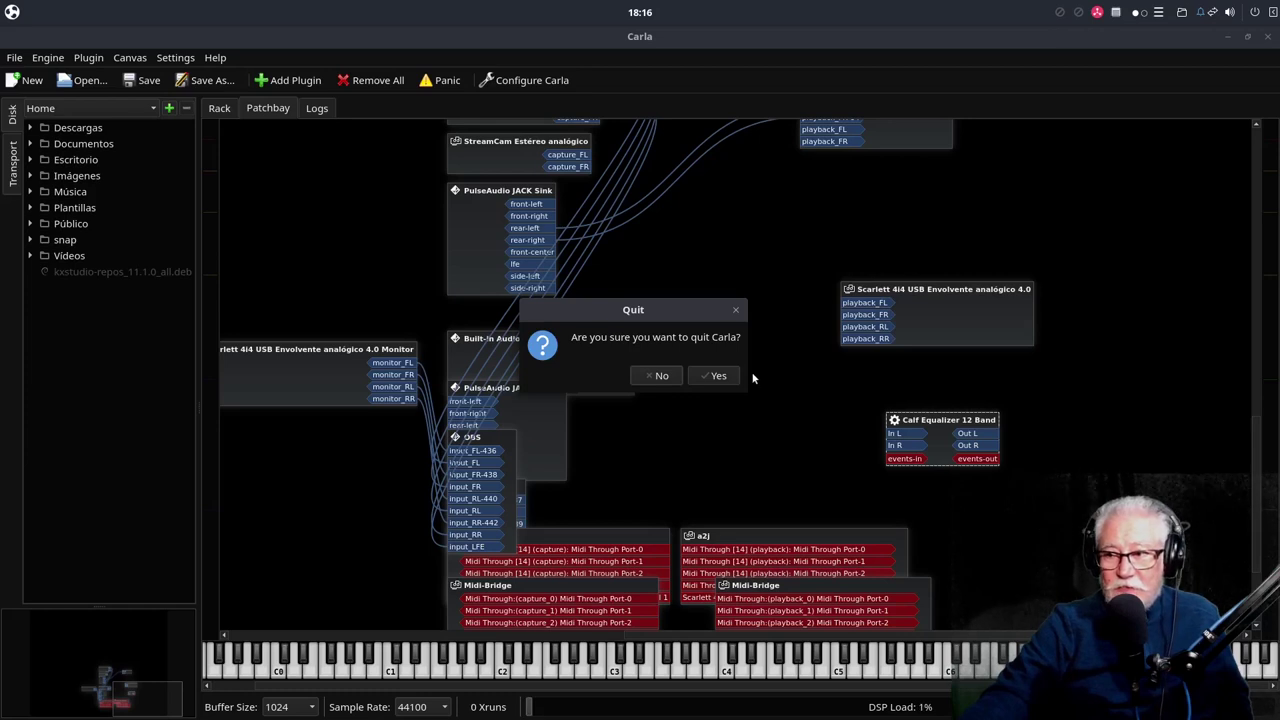
left_click(717, 376)
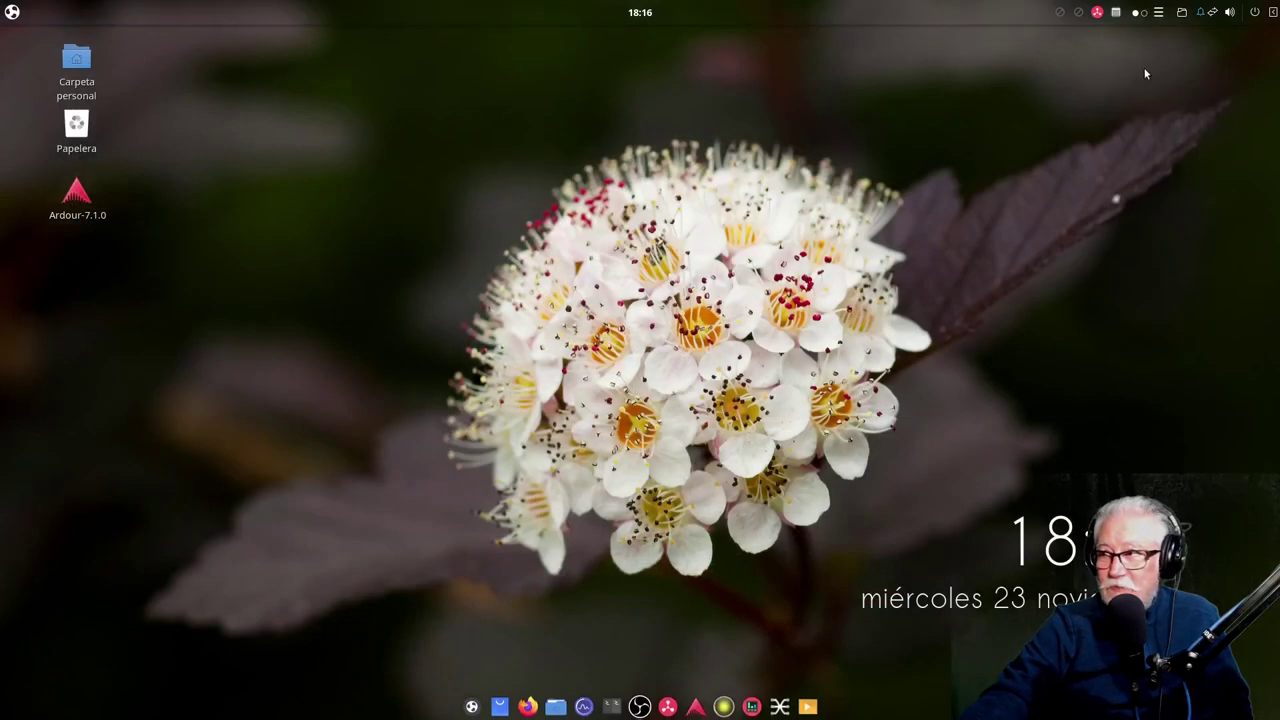